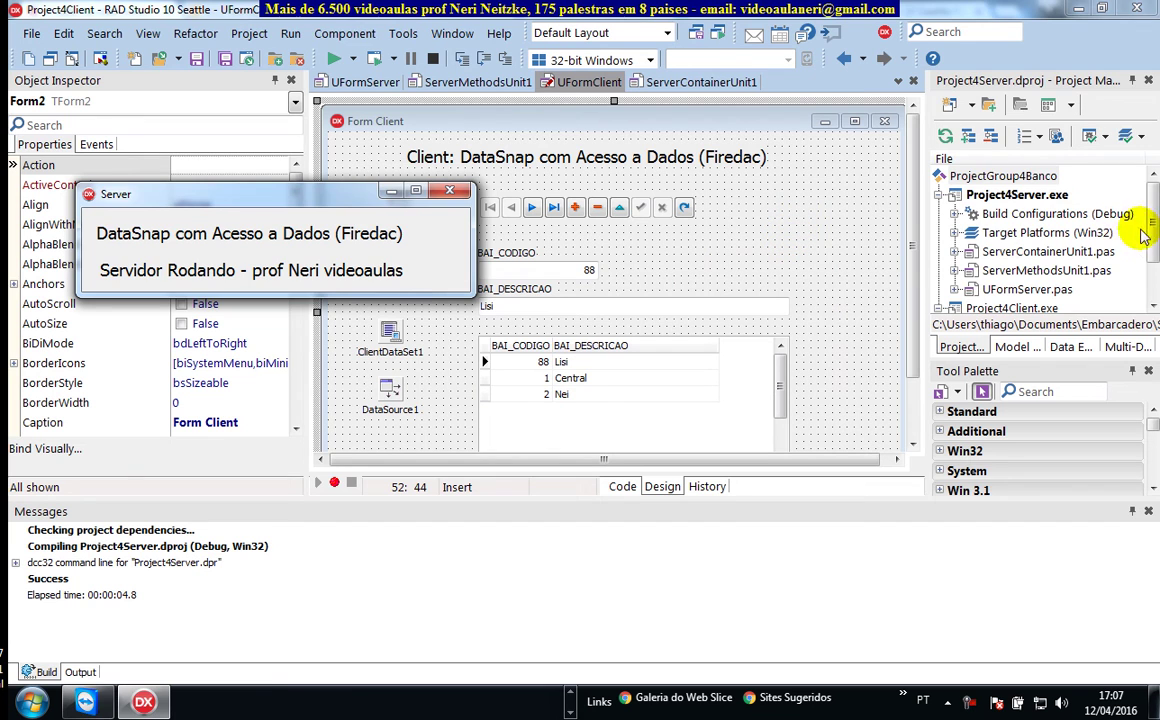
- Make Project4Client.exe the active project and test-run its client form, closing it when done
left_click(1140, 222)
scroll(1060, 285, "down", 1)
double_click(1012, 286)
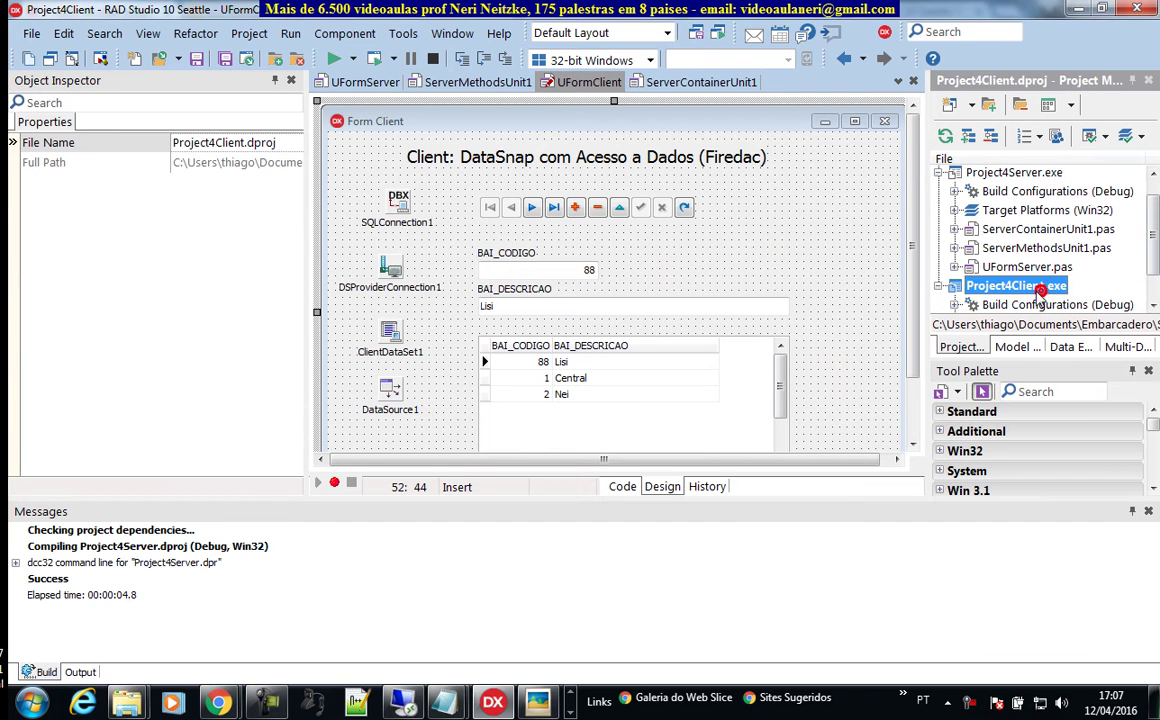
left_click(334, 59)
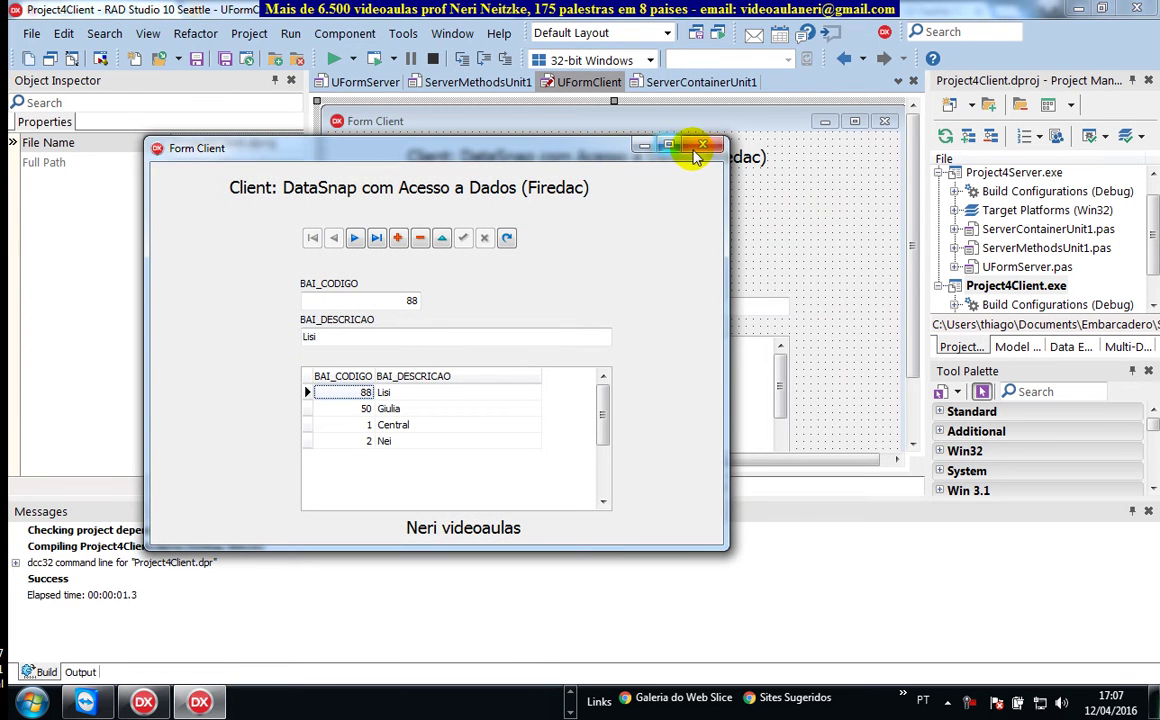
left_click(700, 148)
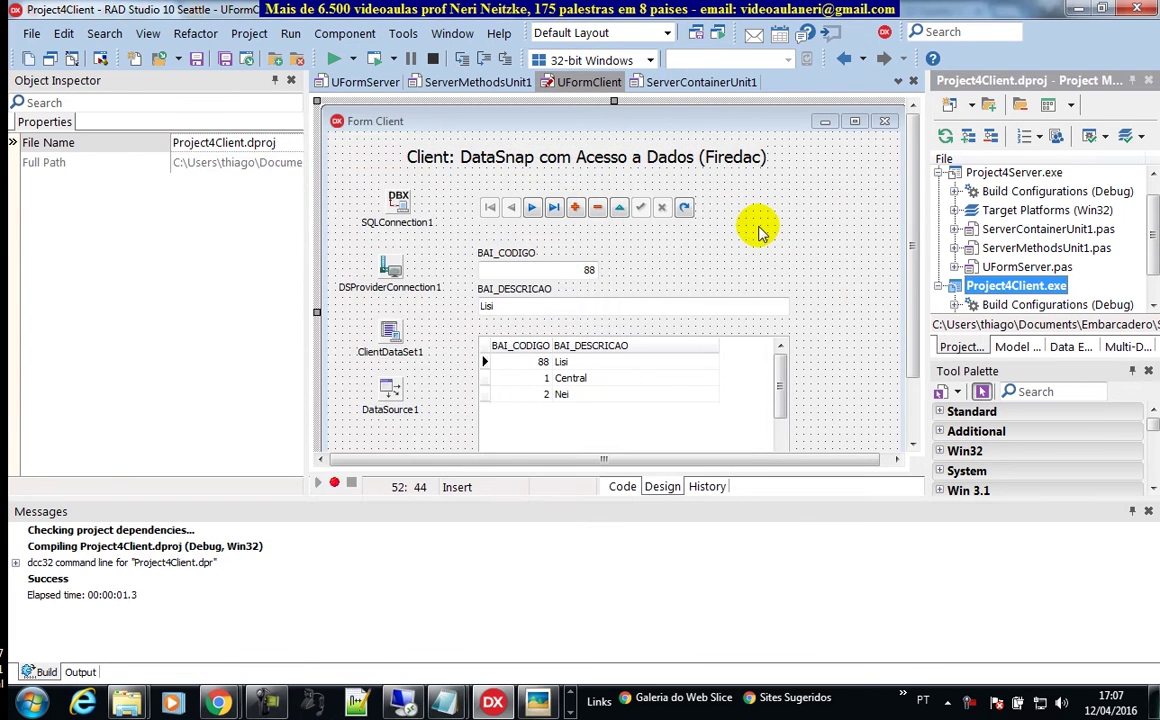
- Switch to TeamViewer and connect to the partner computer by remote control
left_click(571, 700)
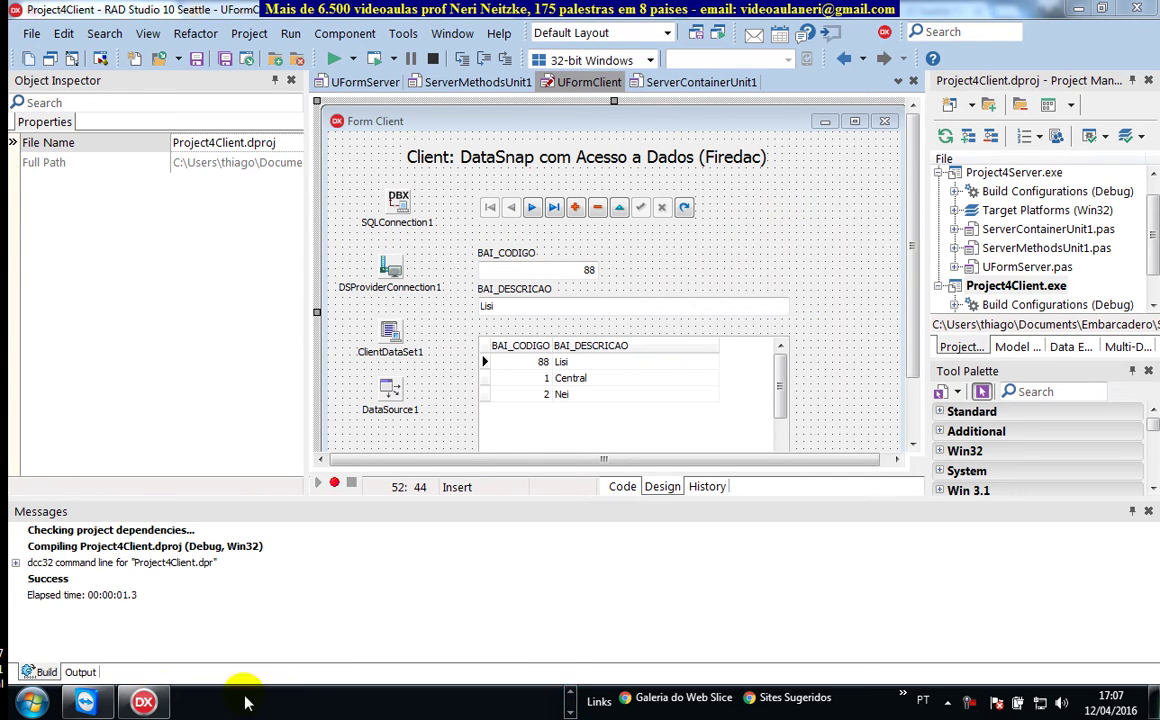
left_click(108, 704)
left_click(612, 428)
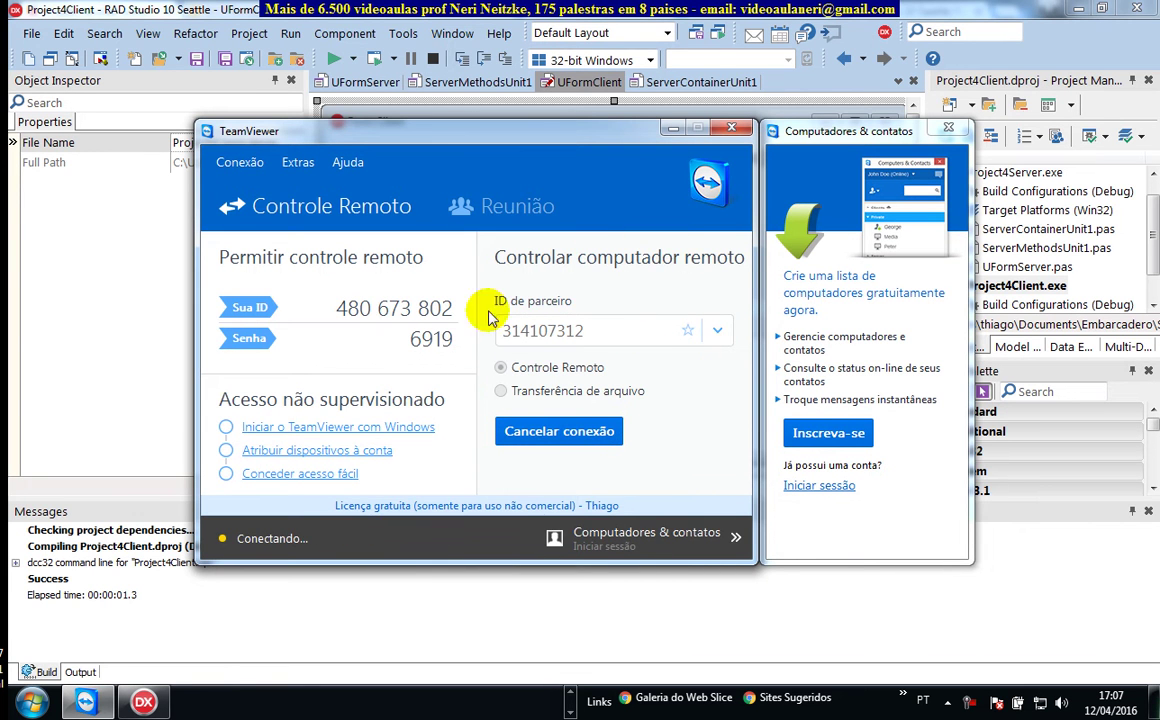
left_click(605, 325)
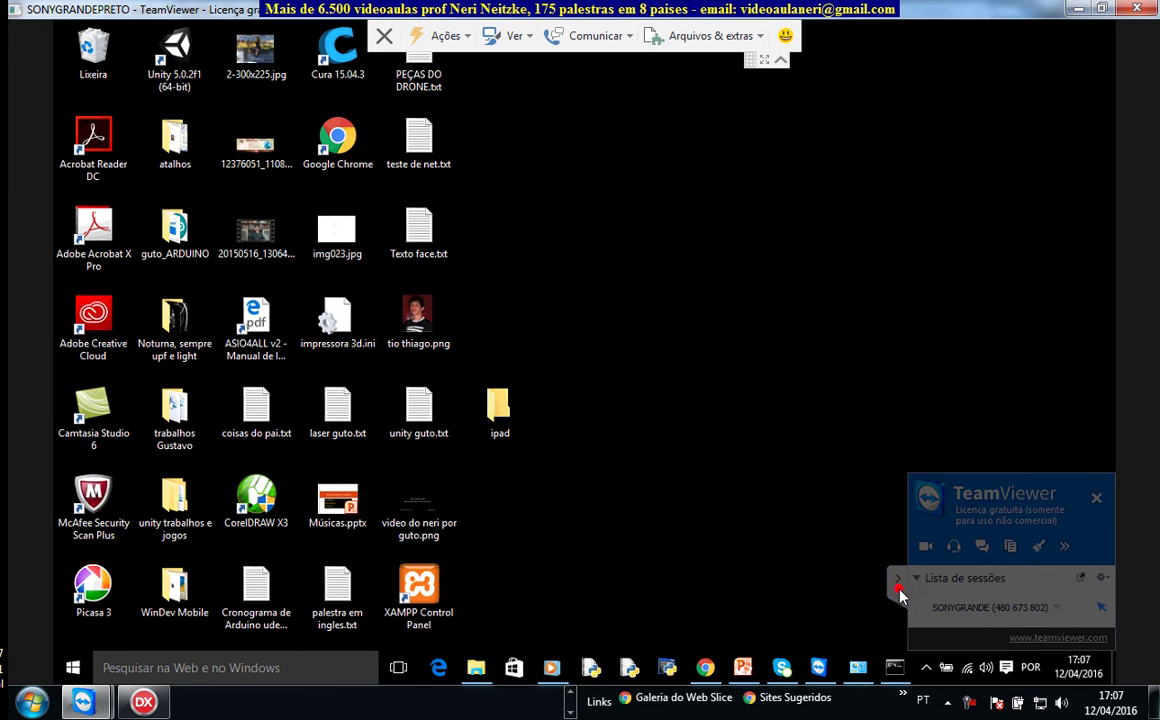
- Bring up the datasnap folder window on the remote computer and collapse the TeamViewer session list
left_click(72, 667)
left_click(665, 262)
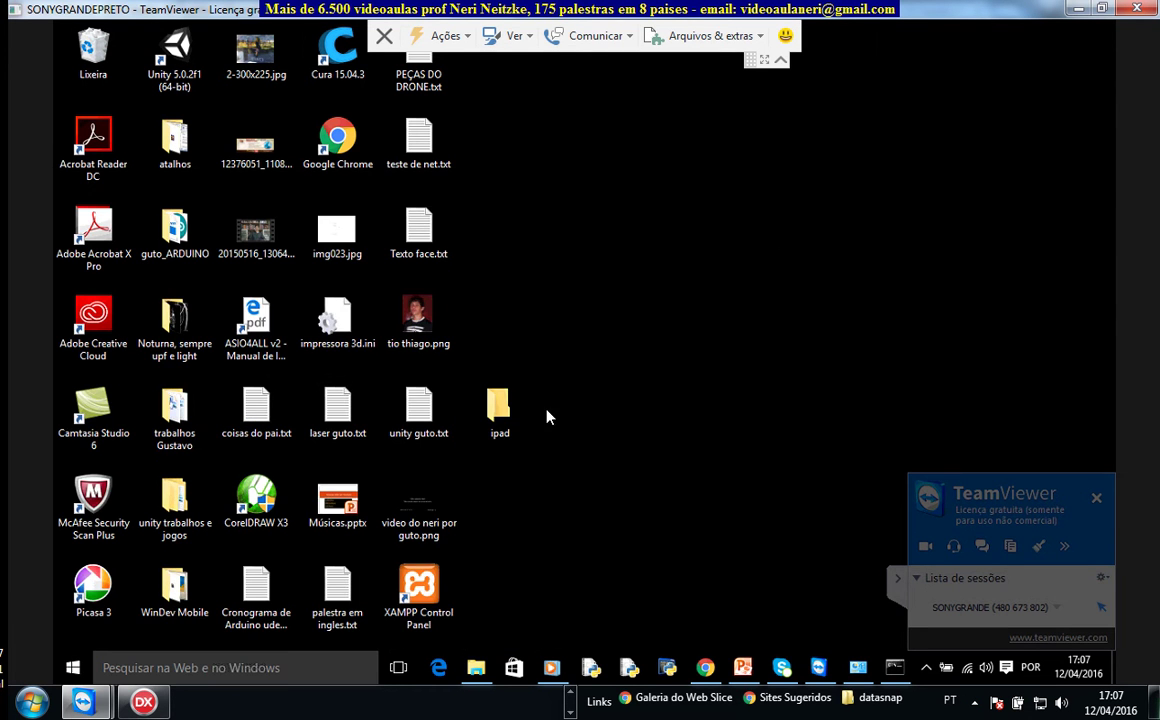
left_click(476, 668)
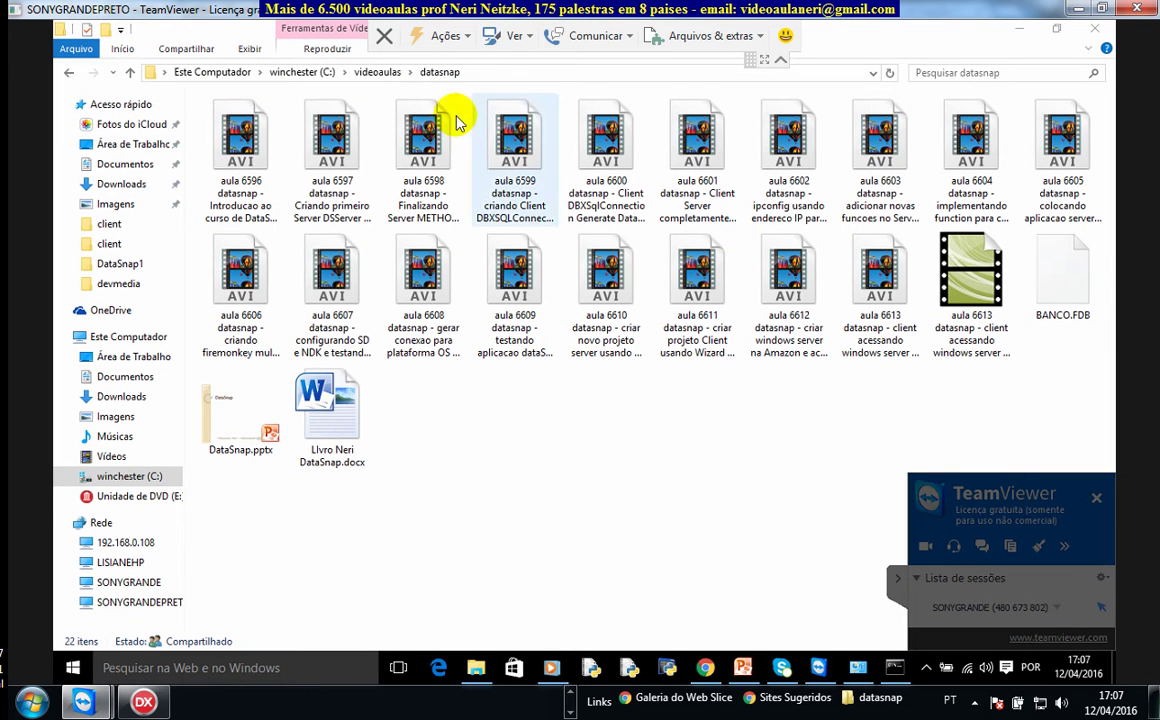
left_click(895, 582)
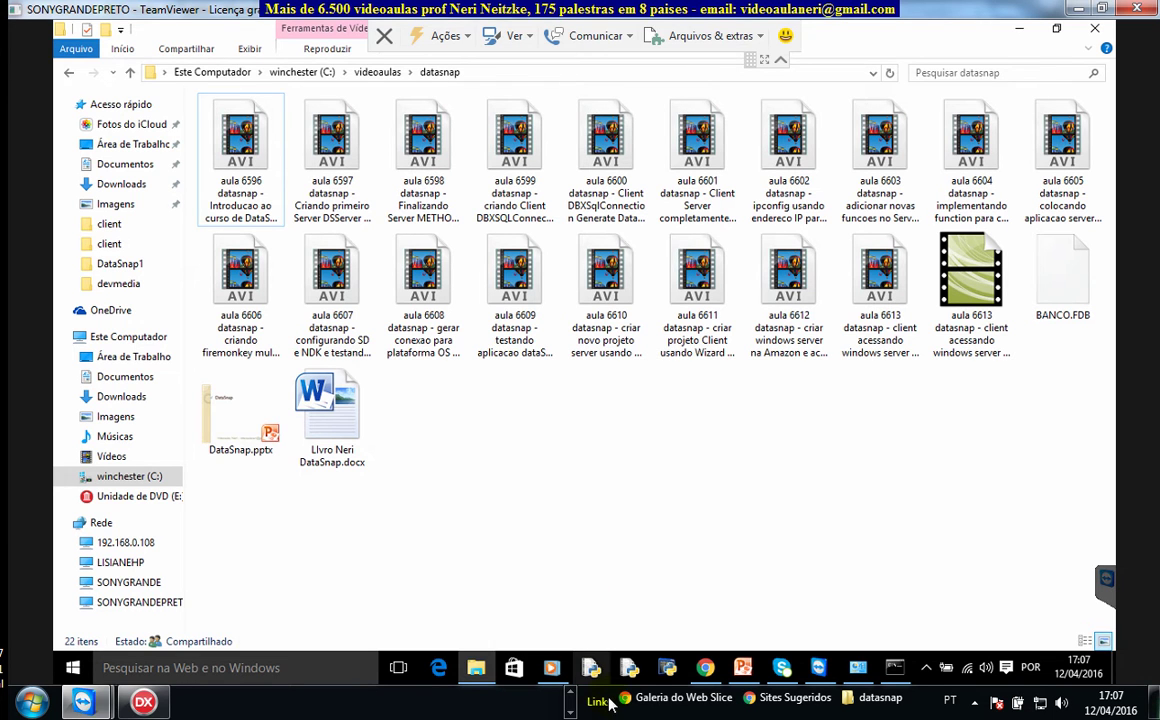
- Switch back to RAD Studio on the local computer and show ProjectGroup4Banco's folder in Explorer
left_click(570, 692)
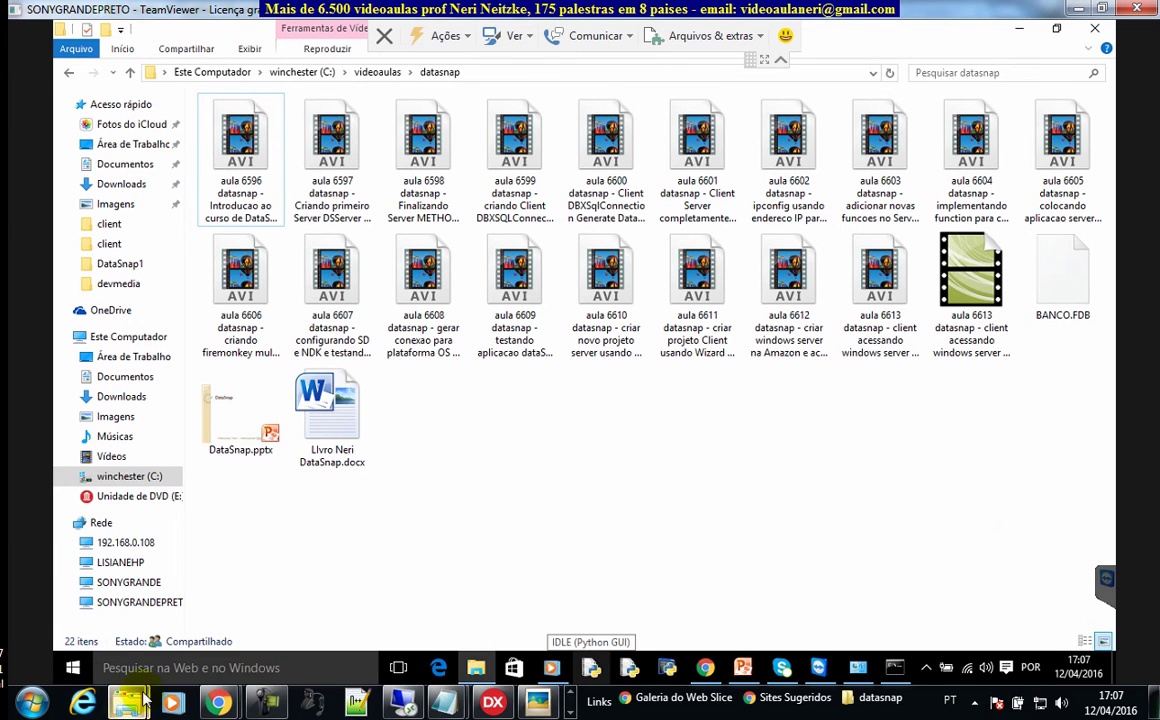
mouse_move(122, 706)
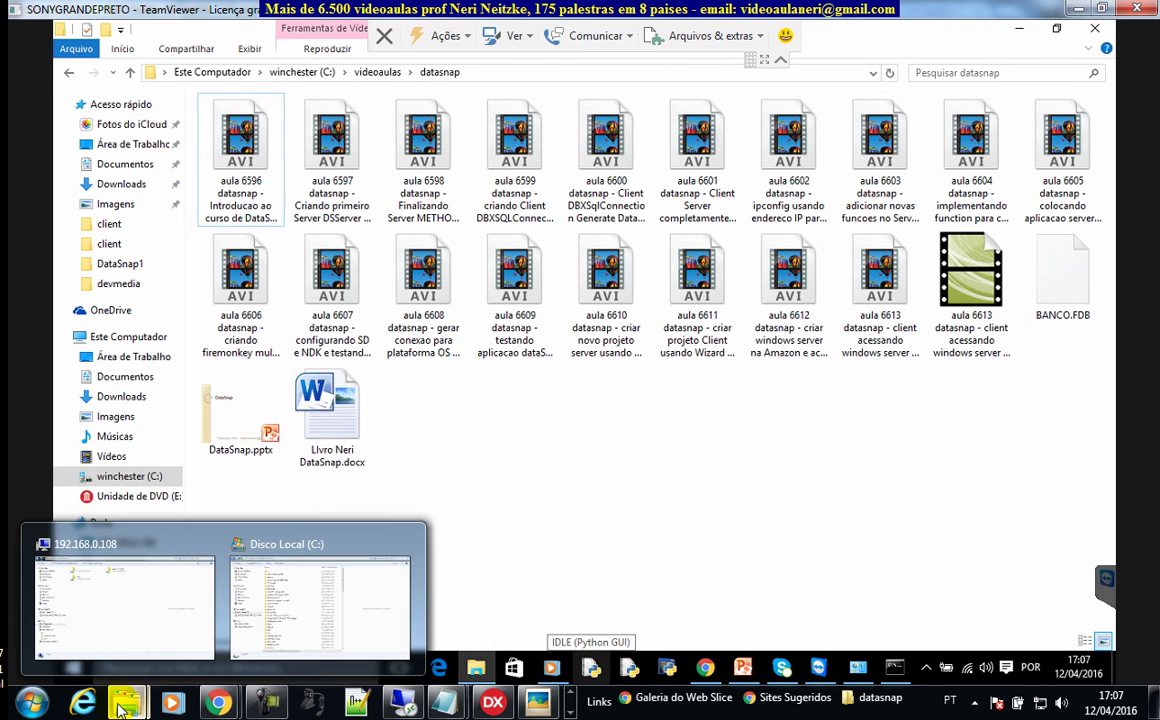
left_click(270, 640)
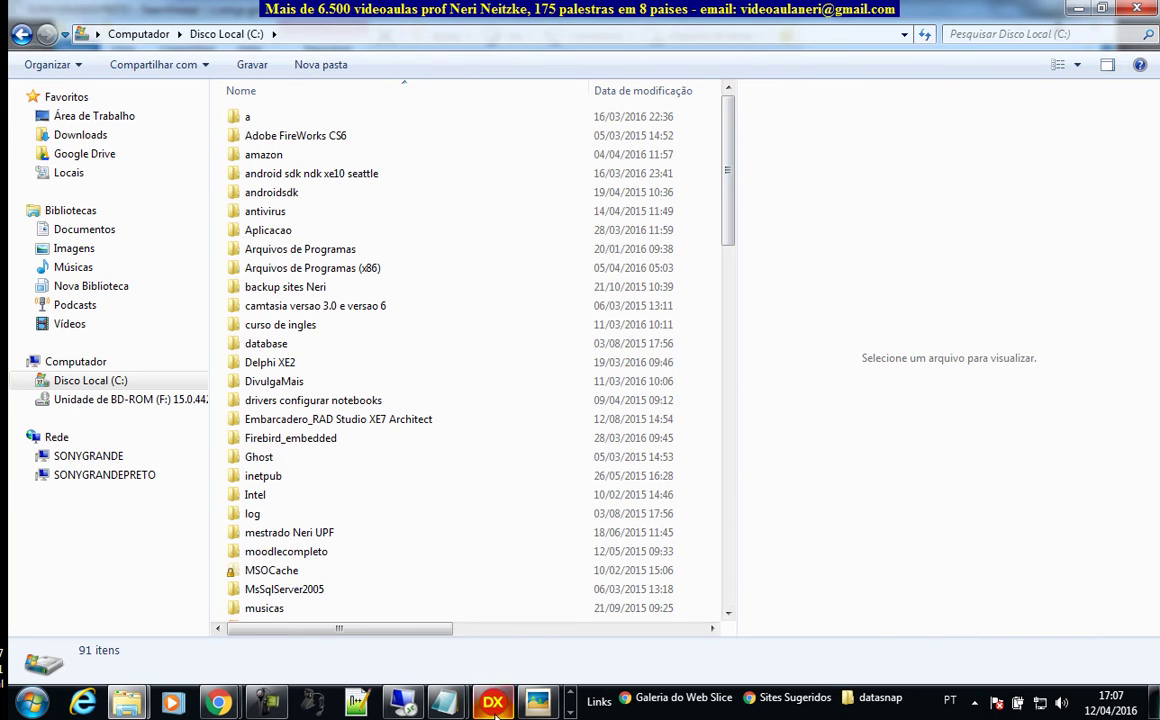
left_click(455, 630)
scroll(1143, 210, "up", 1)
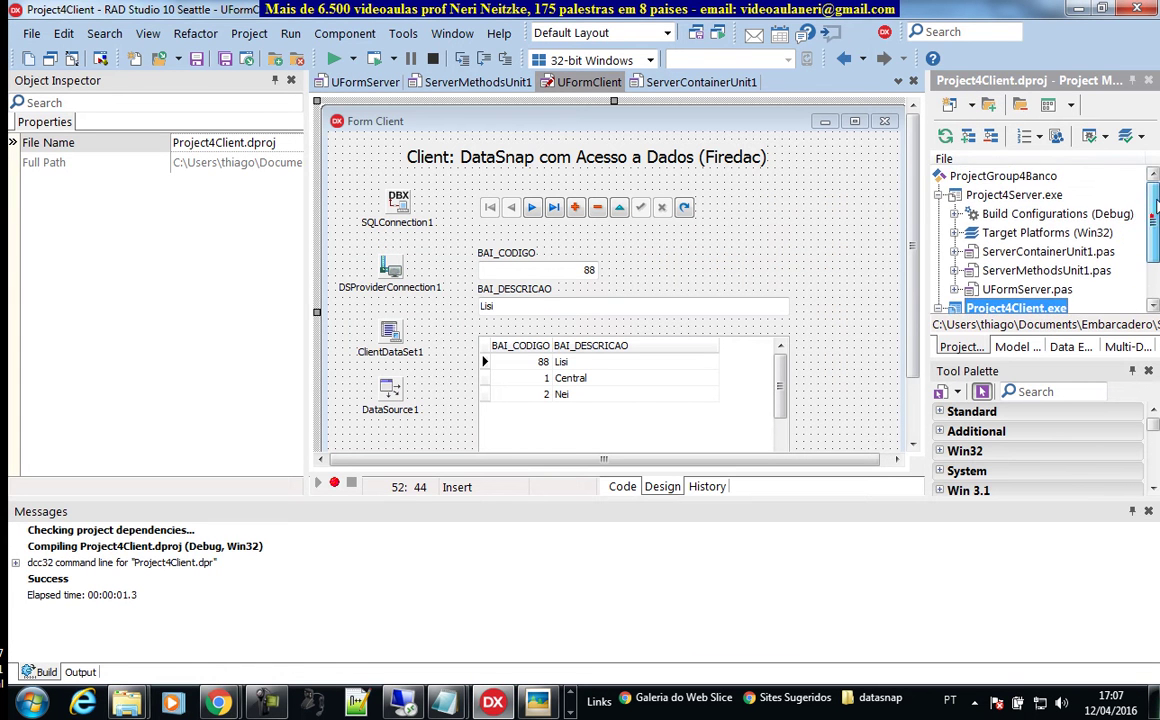
left_click(1022, 177)
right_click(1022, 177)
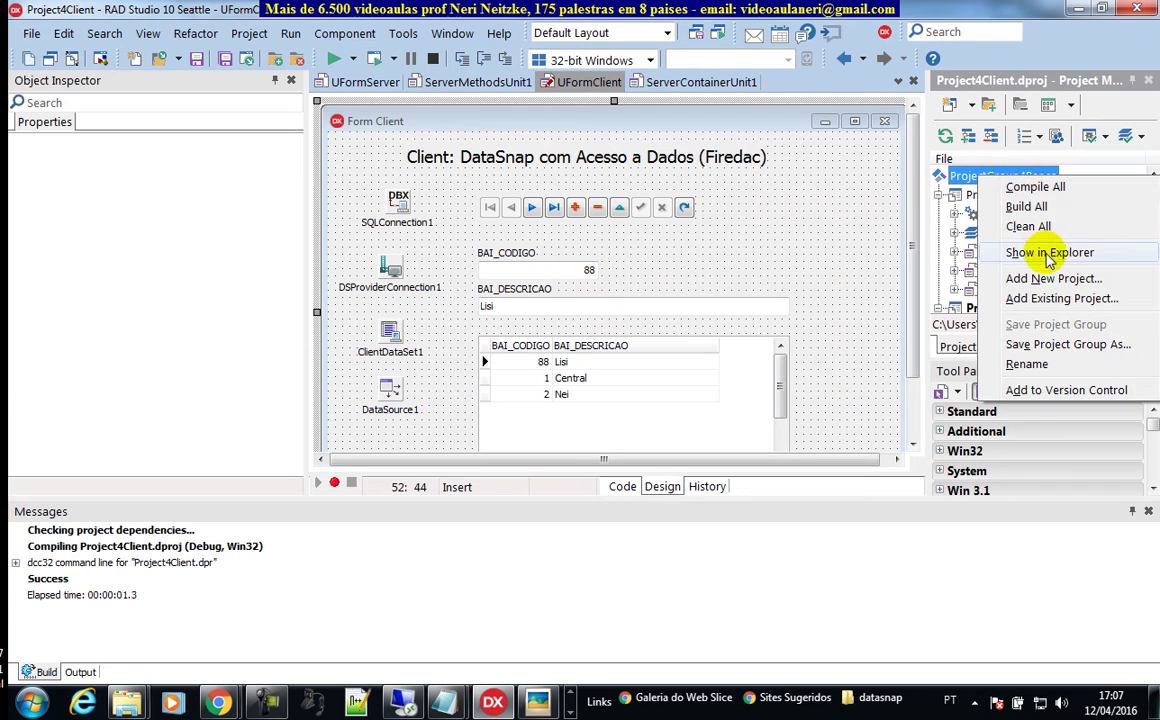
key("Escape")
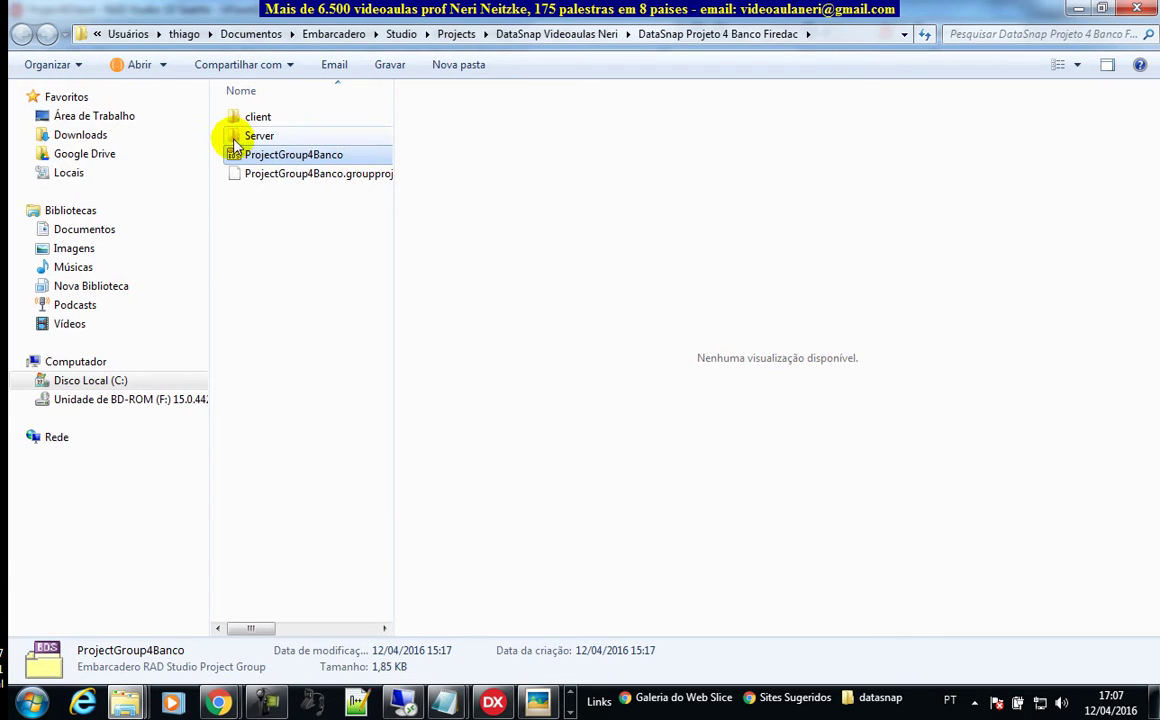
- Browse from the project folder into client, Win32, Debug and select the Project4Client application
double_click(238, 118)
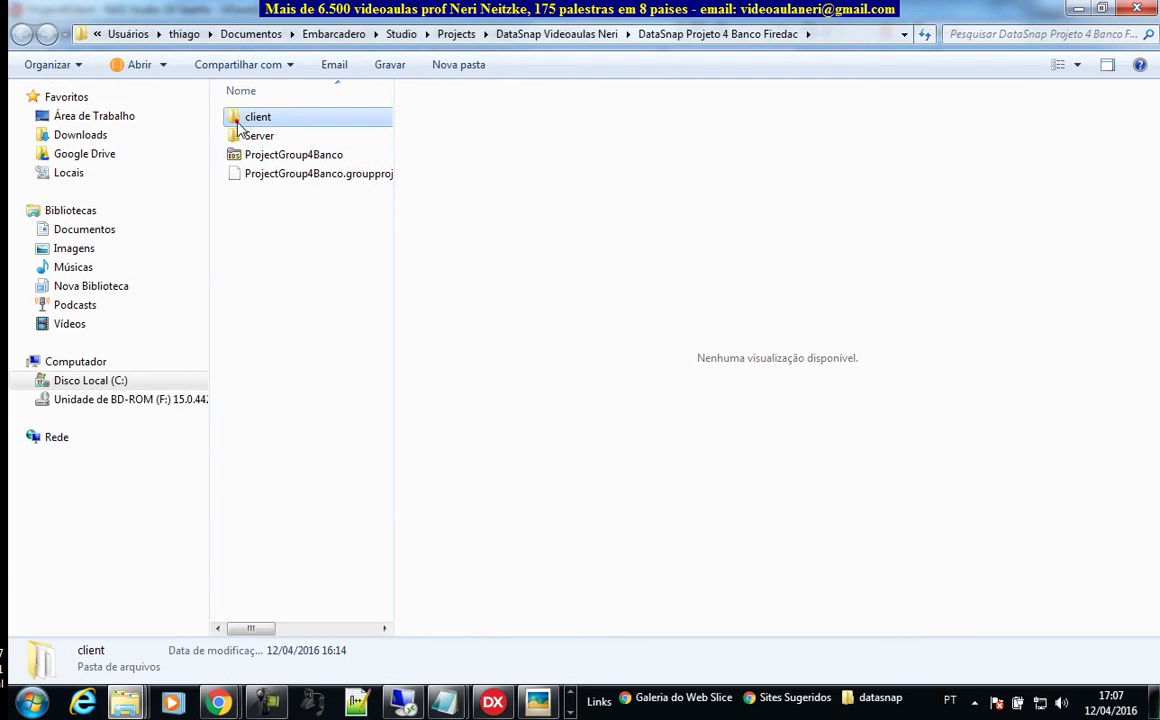
double_click(250, 155)
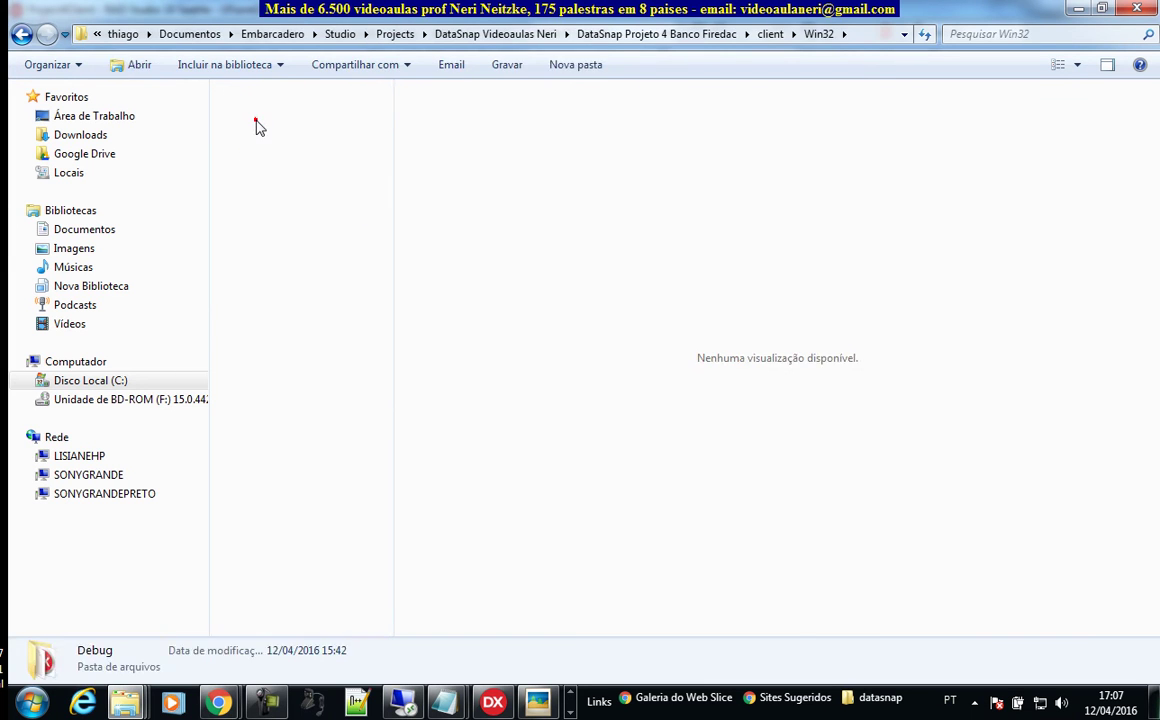
double_click(258, 118)
double_click(331, 118)
left_click(590, 33)
left_click(268, 116)
left_click(277, 172)
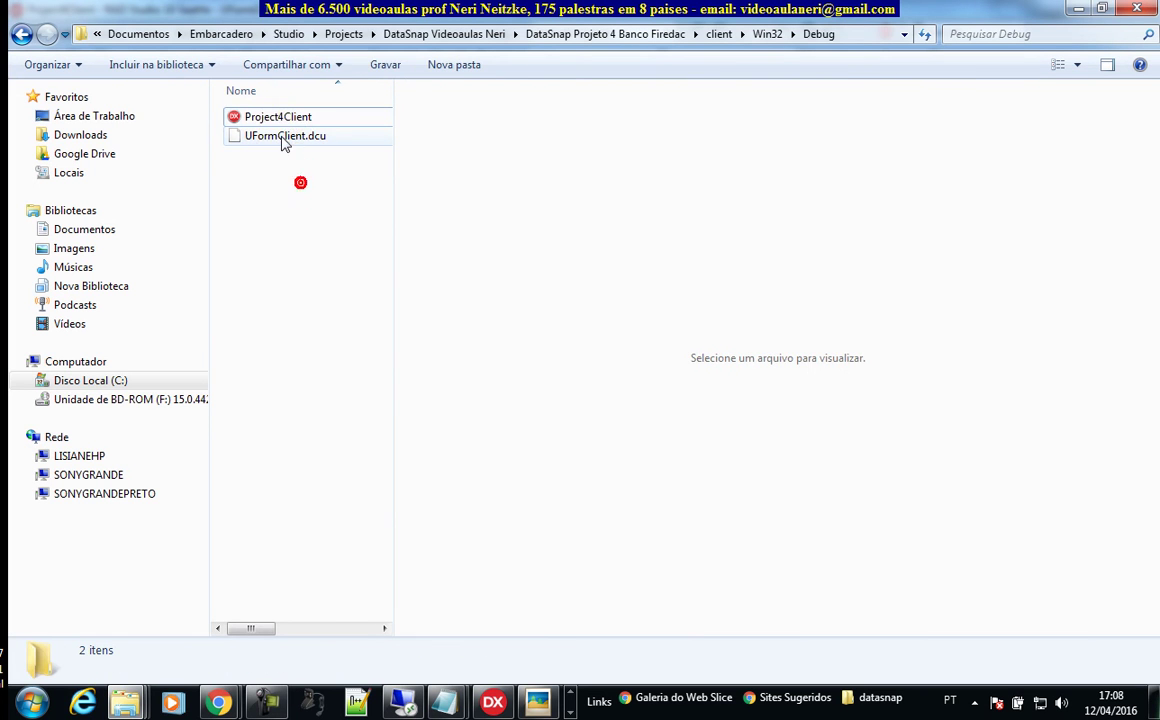
left_click(280, 122)
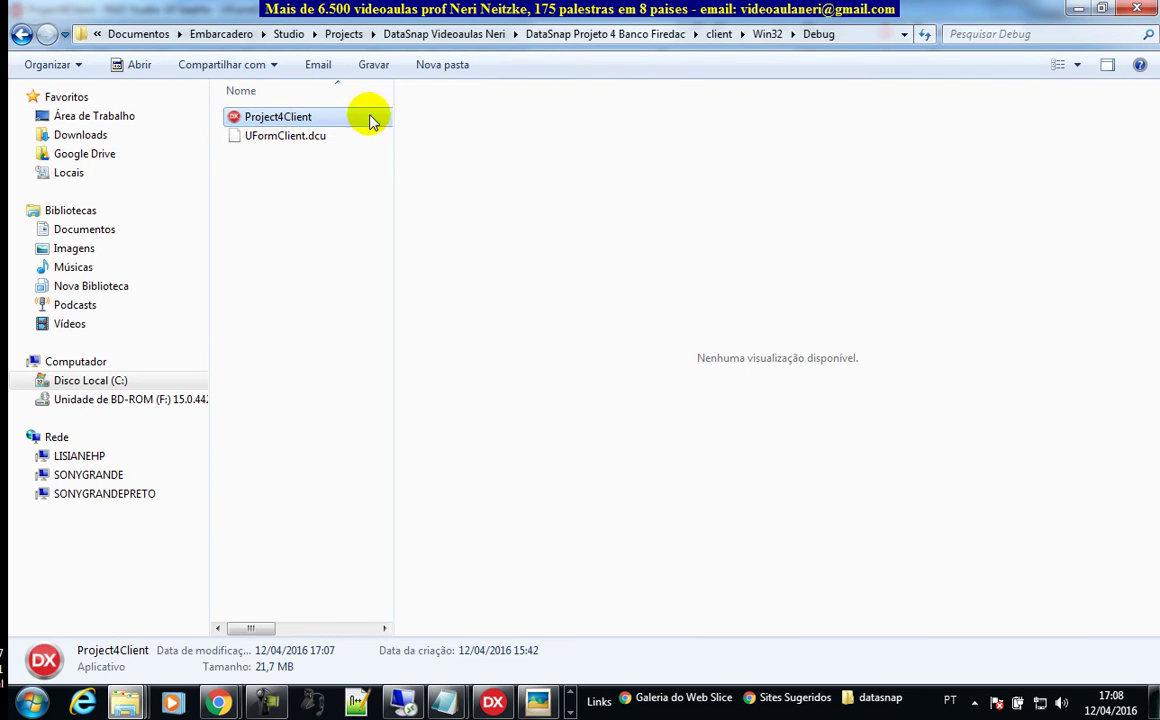
- Go up to the client's Win32 folder and copy its Debug folder
left_click(768, 35)
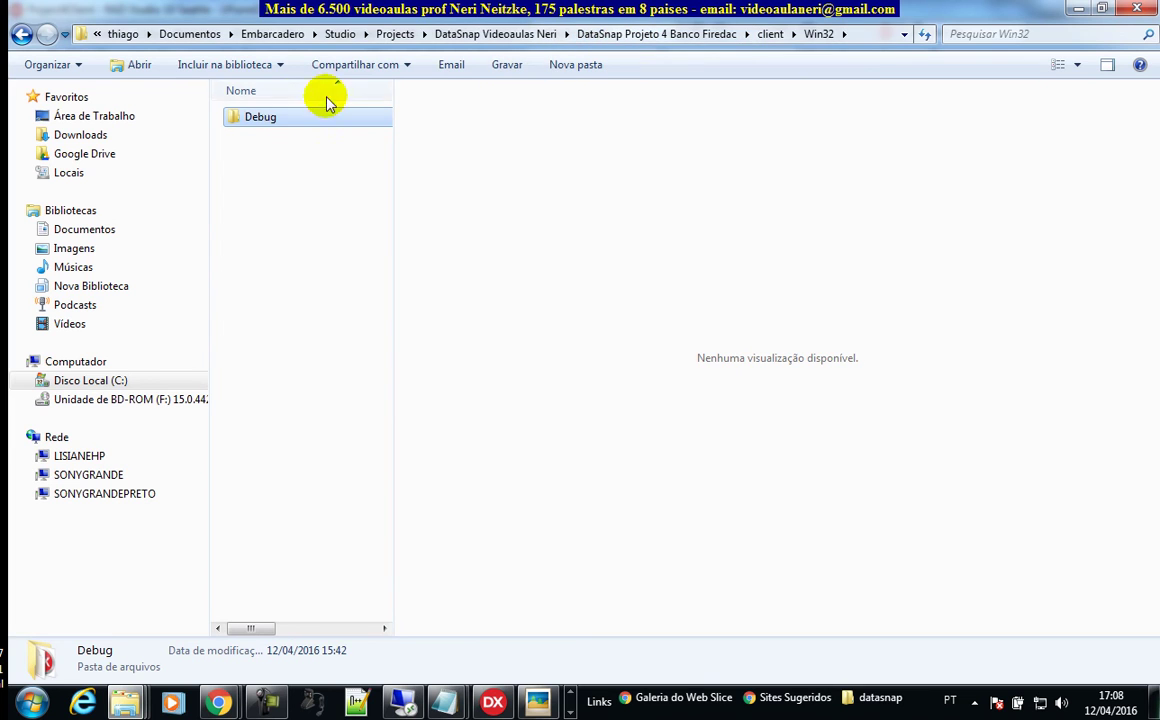
right_click(272, 118)
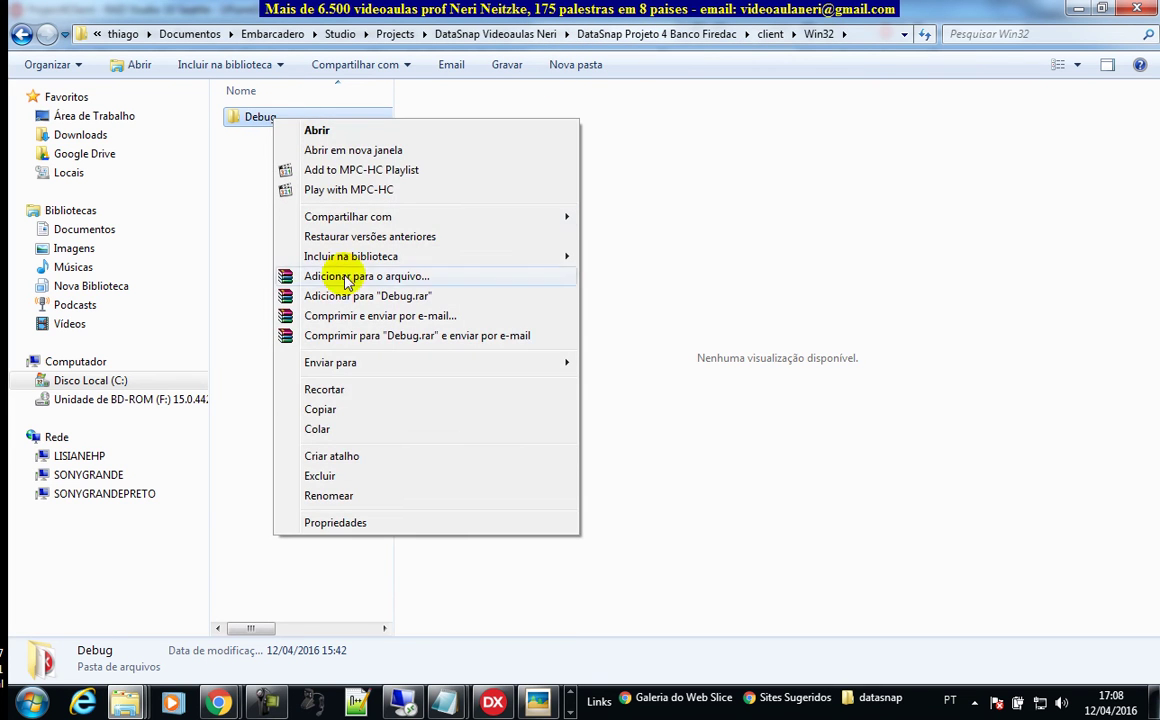
left_click(322, 409)
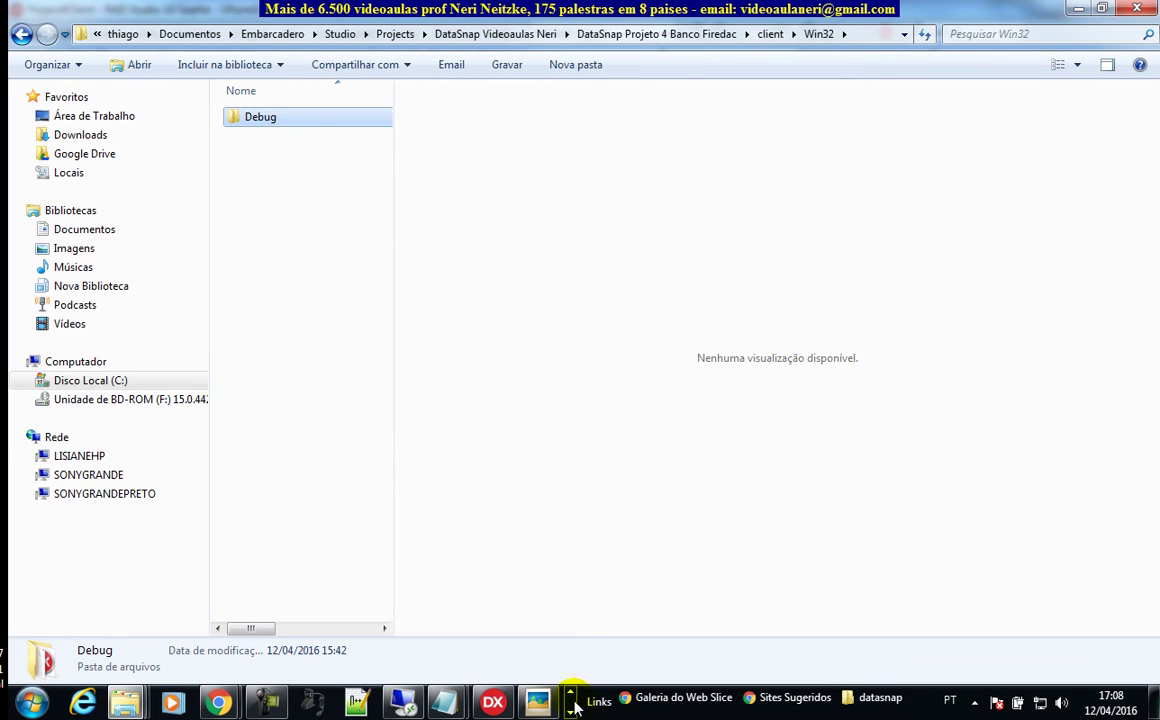
- Switch to the TeamViewer remote session and paste the Debug folder into the remote datasnap folder
left_click(537, 700)
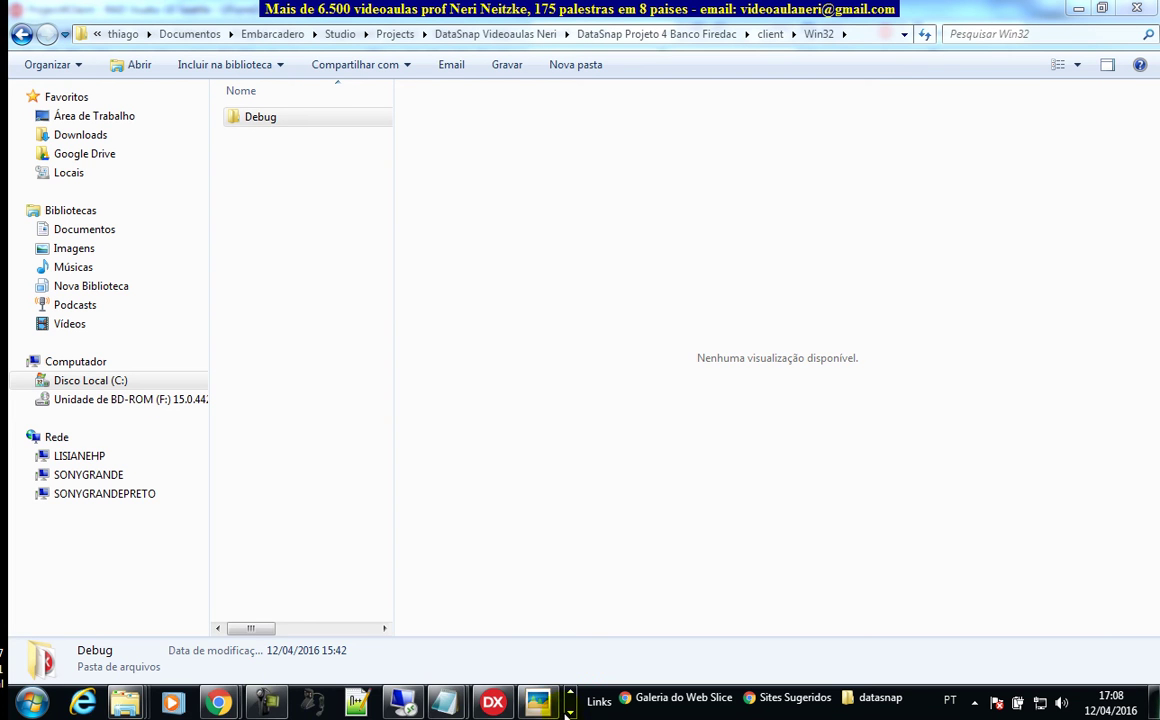
scroll(490, 700, "down", 1)
mouse_move(103, 703)
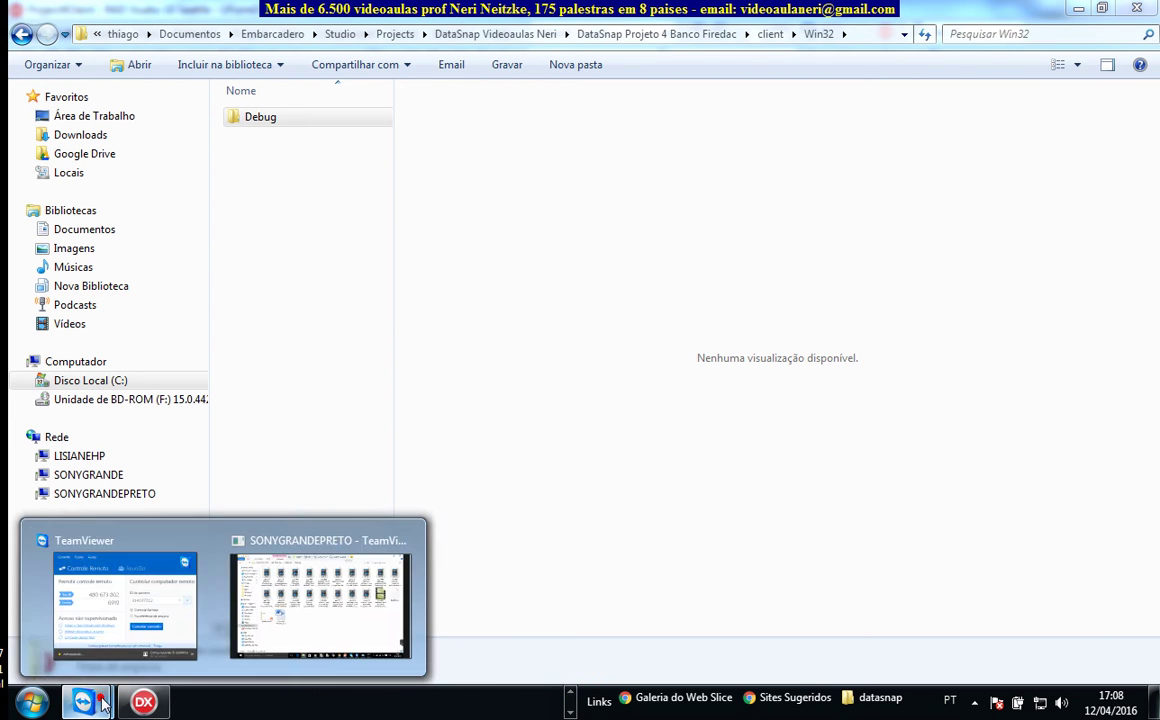
left_click(362, 552)
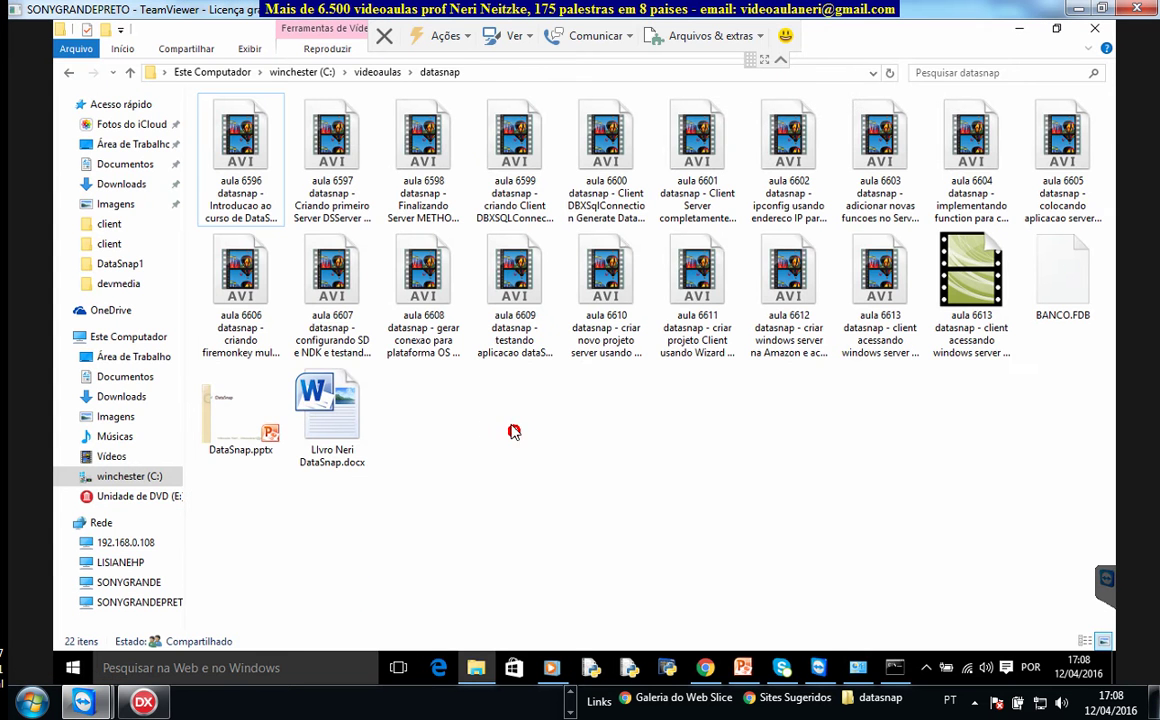
right_click(508, 420)
left_click(548, 264)
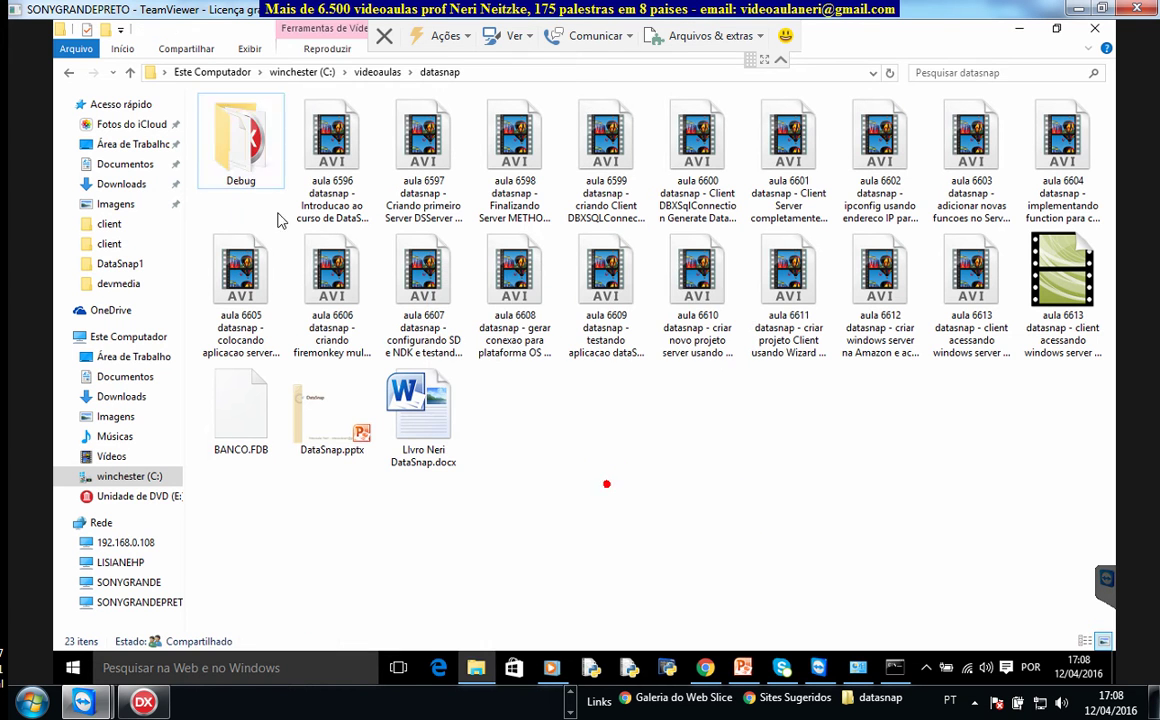
- Open the pasted Debug folder on the remote computer and try running Project4Client.exe
double_click(230, 155)
double_click(240, 124)
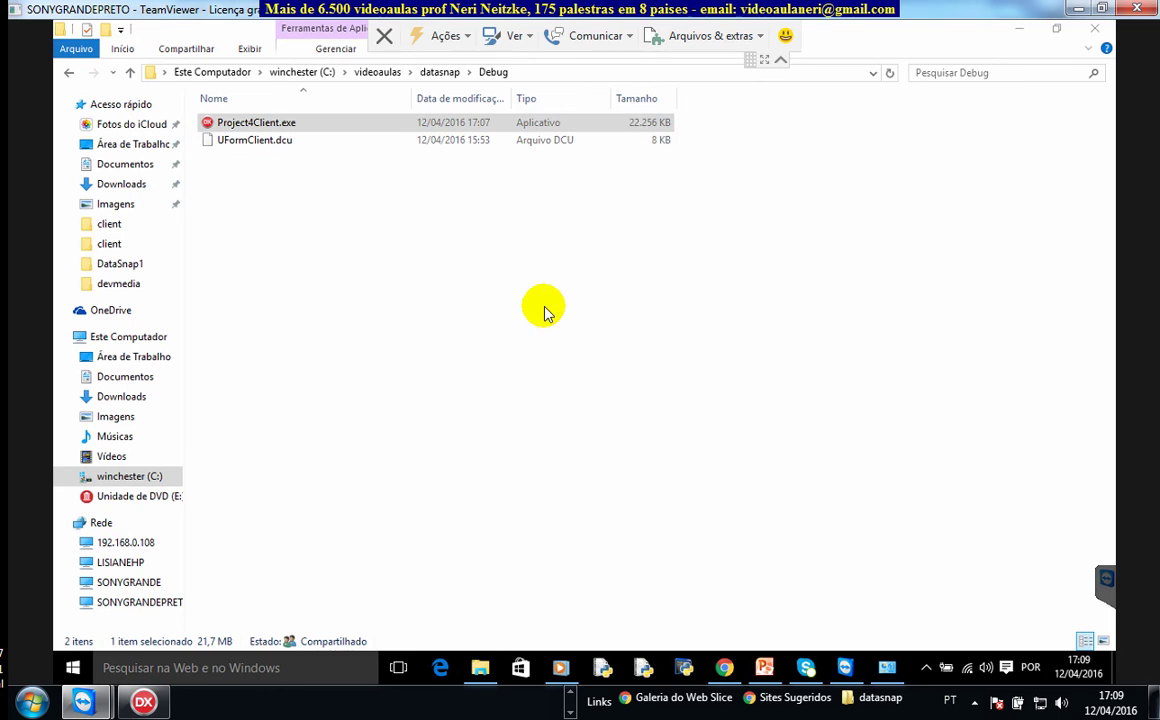
left_click(546, 269)
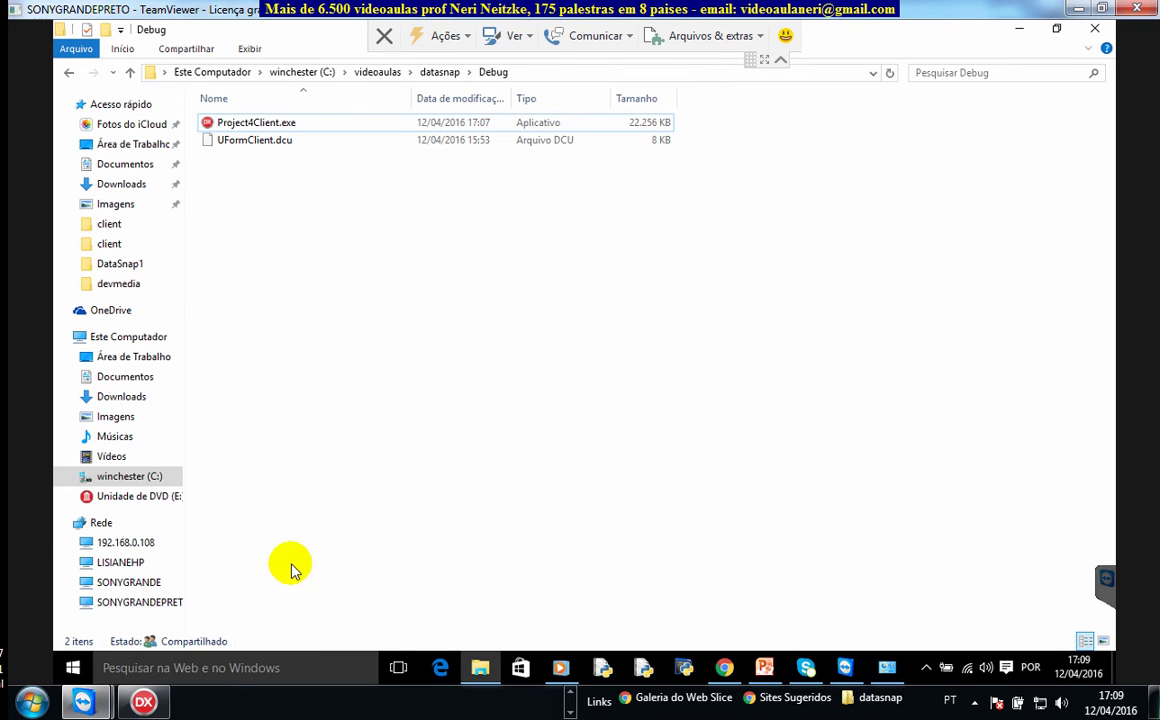
- Open a command prompt on the local computer and run ipconfig
left_click(33, 702)
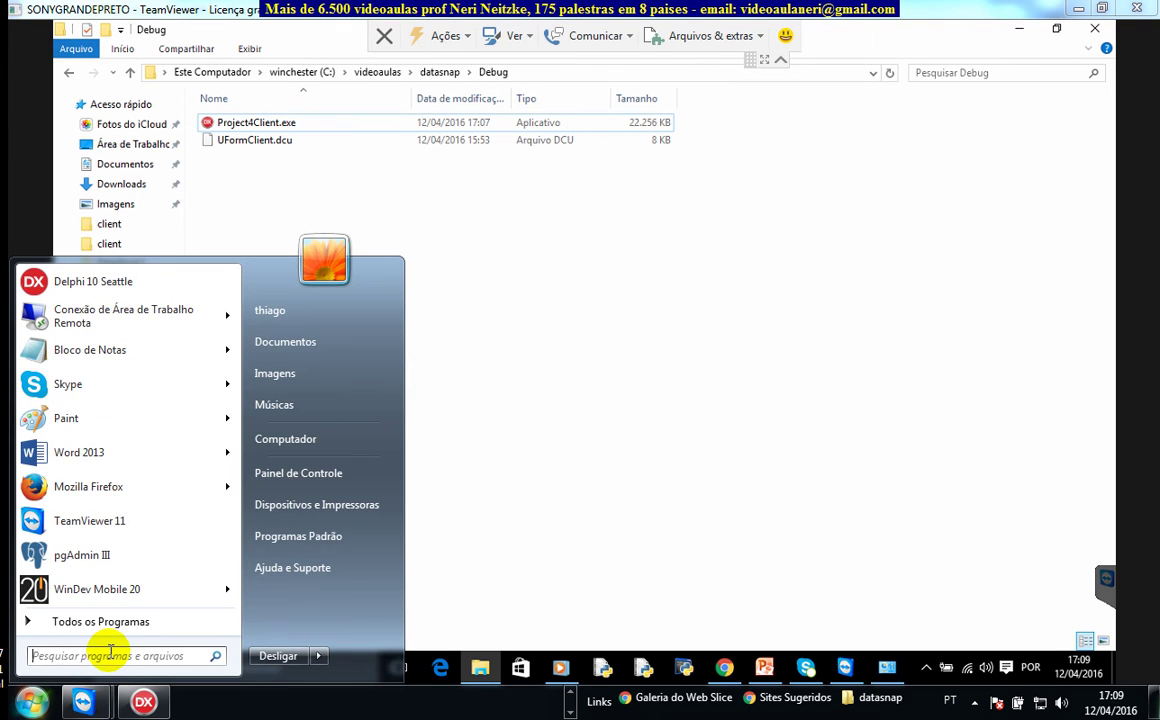
type("cmd")
left_click(60, 311)
type("i")
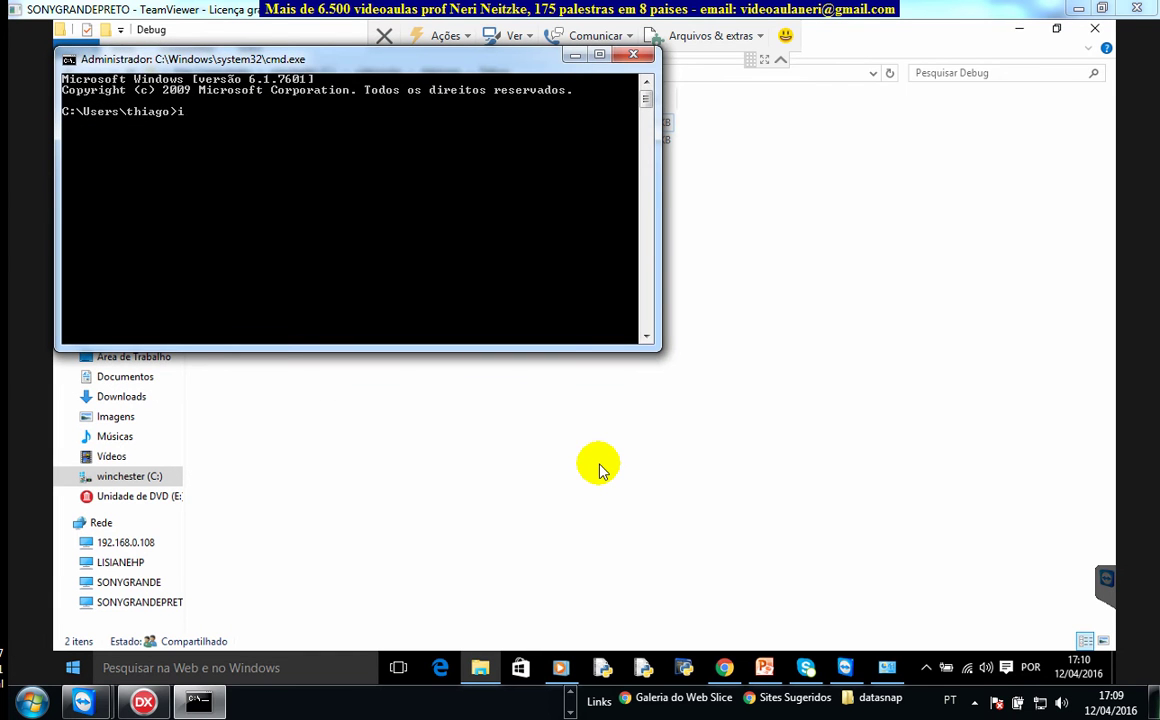
type("pcodngi")
key("Return")
type("ipconfi")
type("g")
key("Return")
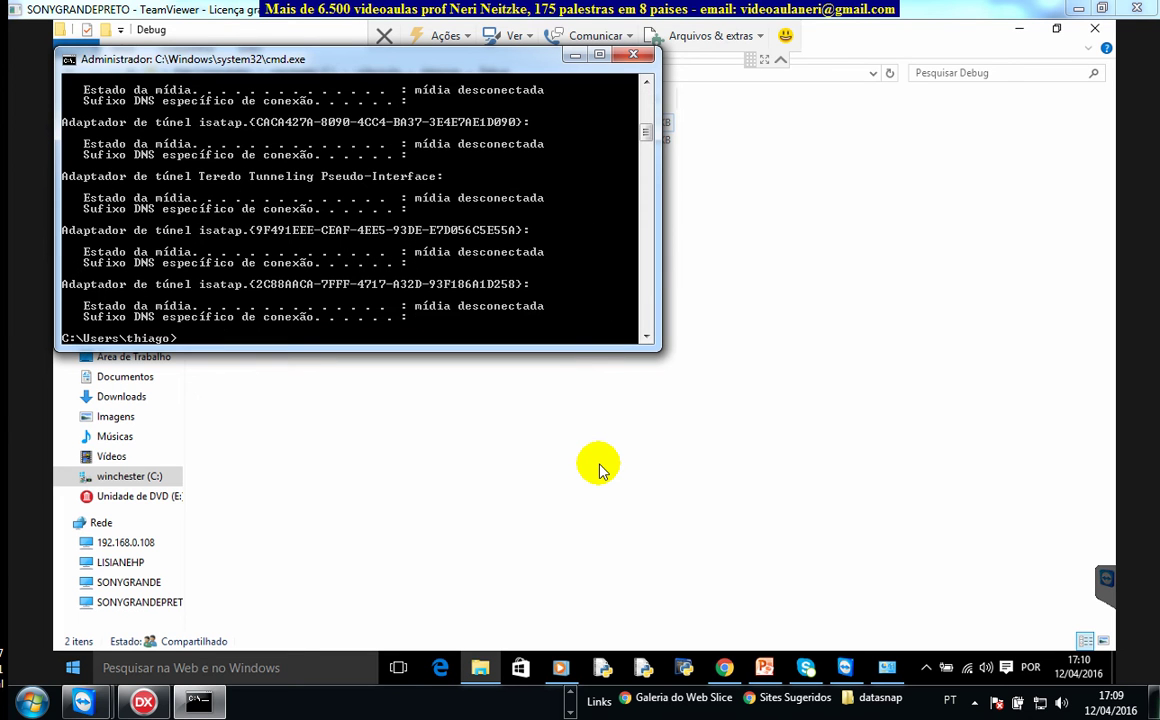
- Check the local network adapter's IPv4 address in the ipconfig output and close the command prompt
scroll(640, 200, "up", 5)
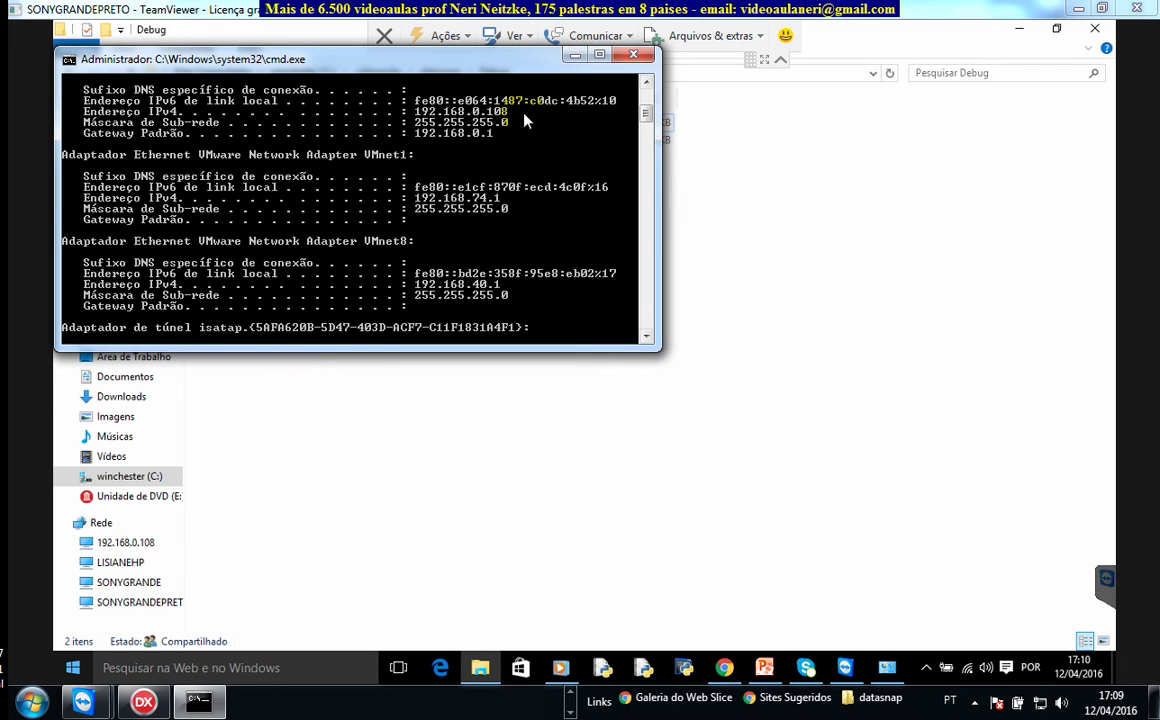
key("alt+F4")
left_click(629, 266)
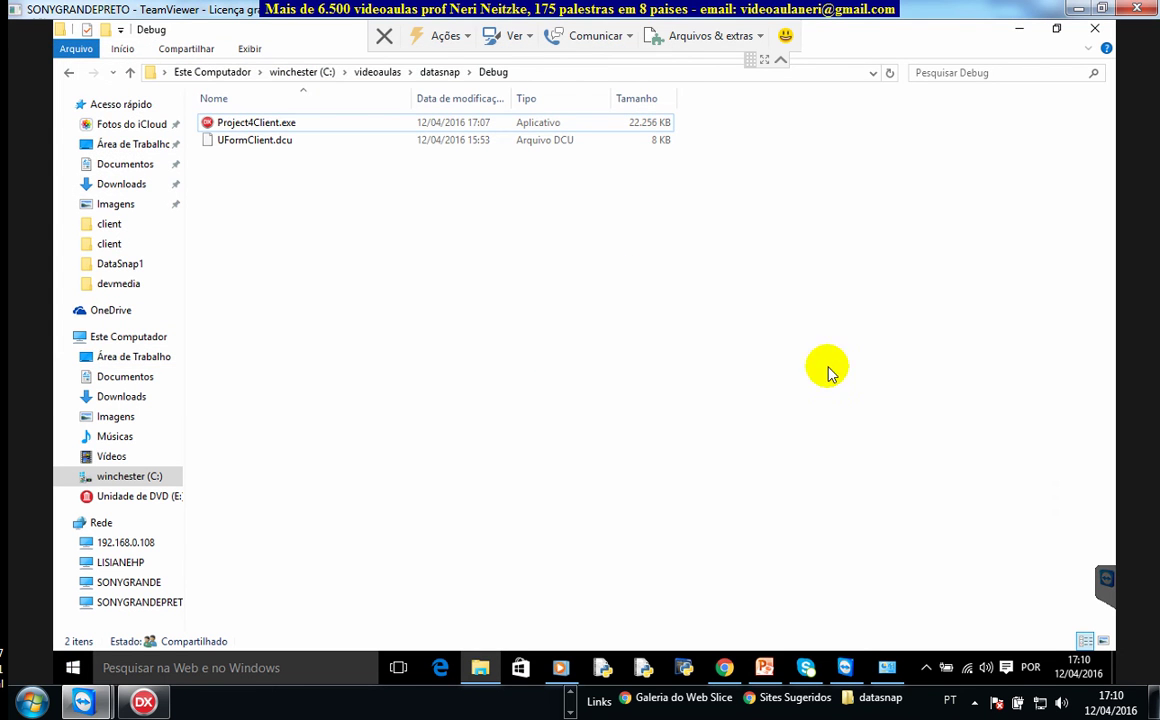
- Launch Project4Client.exe on the remote computer and ping 192.168.0.108 from a command prompt there
double_click(285, 122)
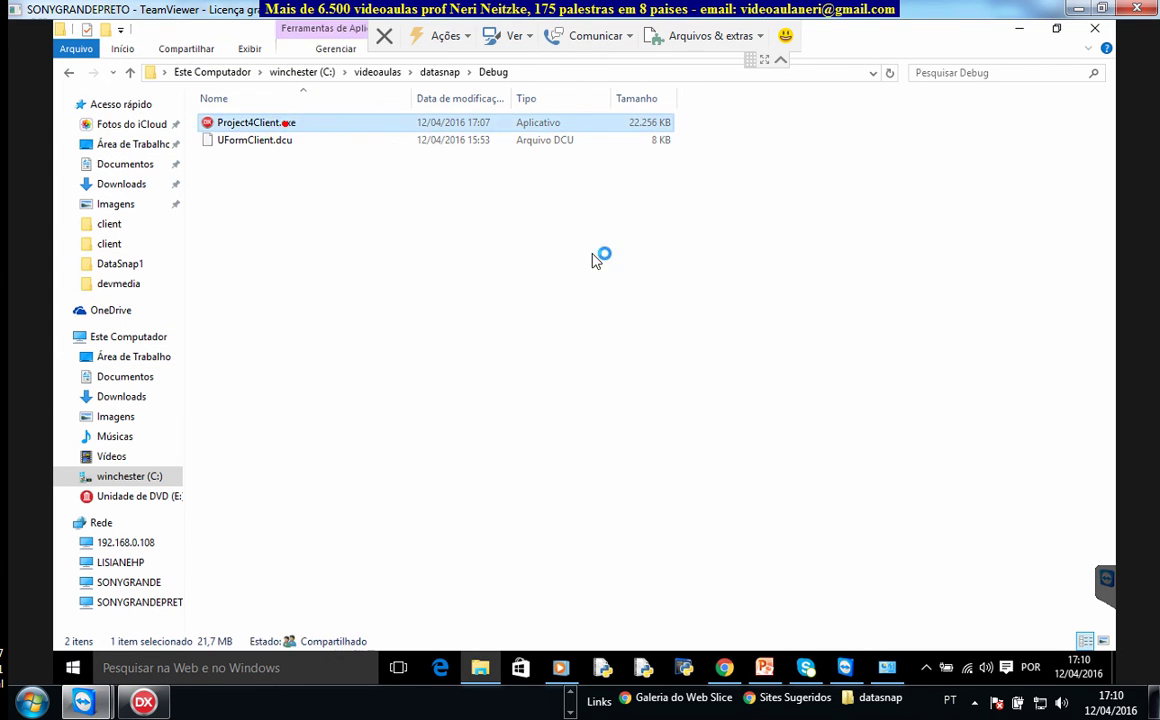
left_click(80, 670)
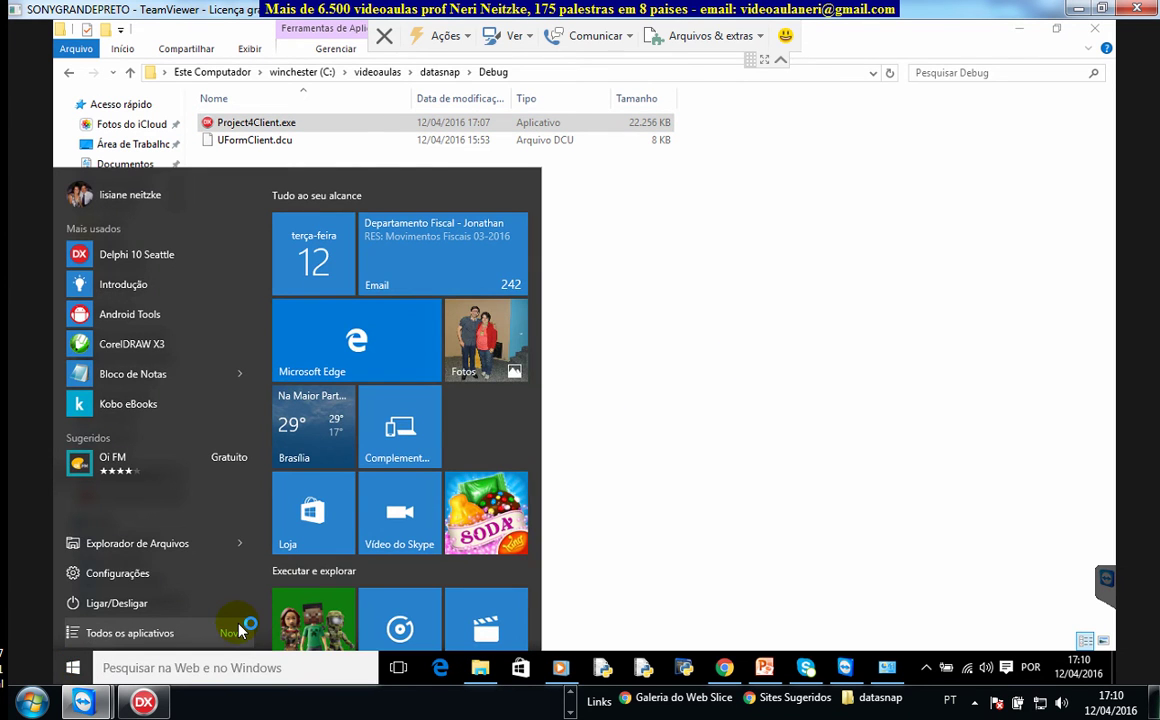
type("cmd")
left_click(228, 254)
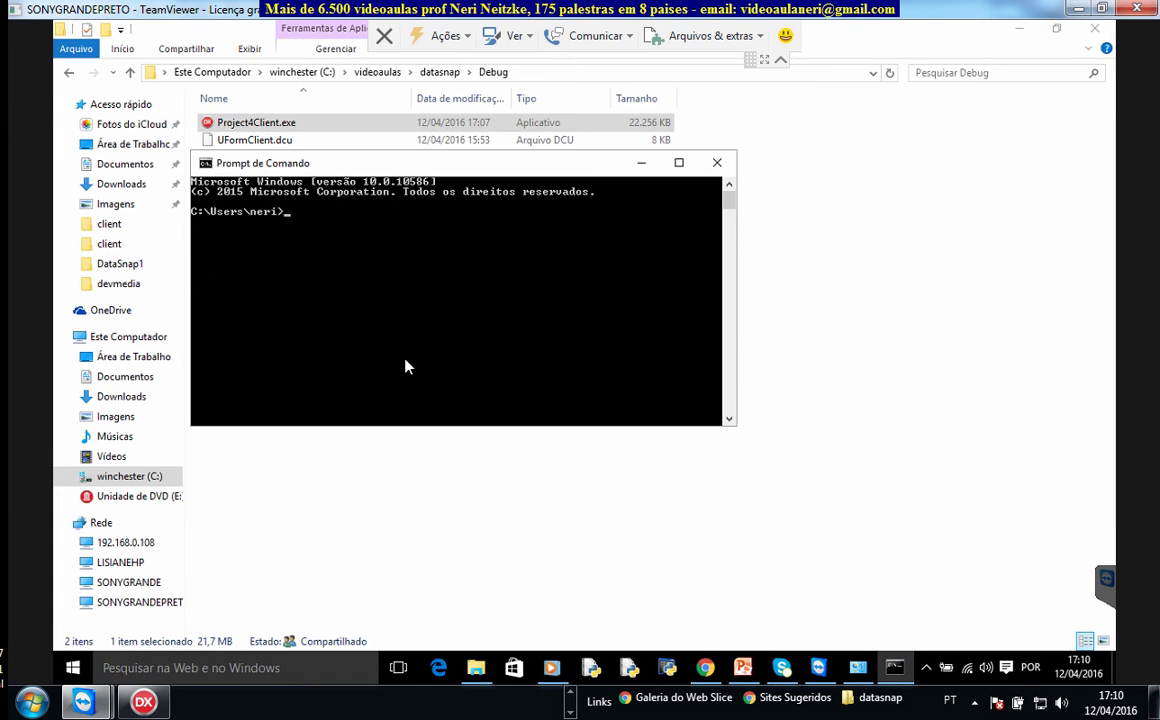
type("ping 192.168.0.108")
key("Return")
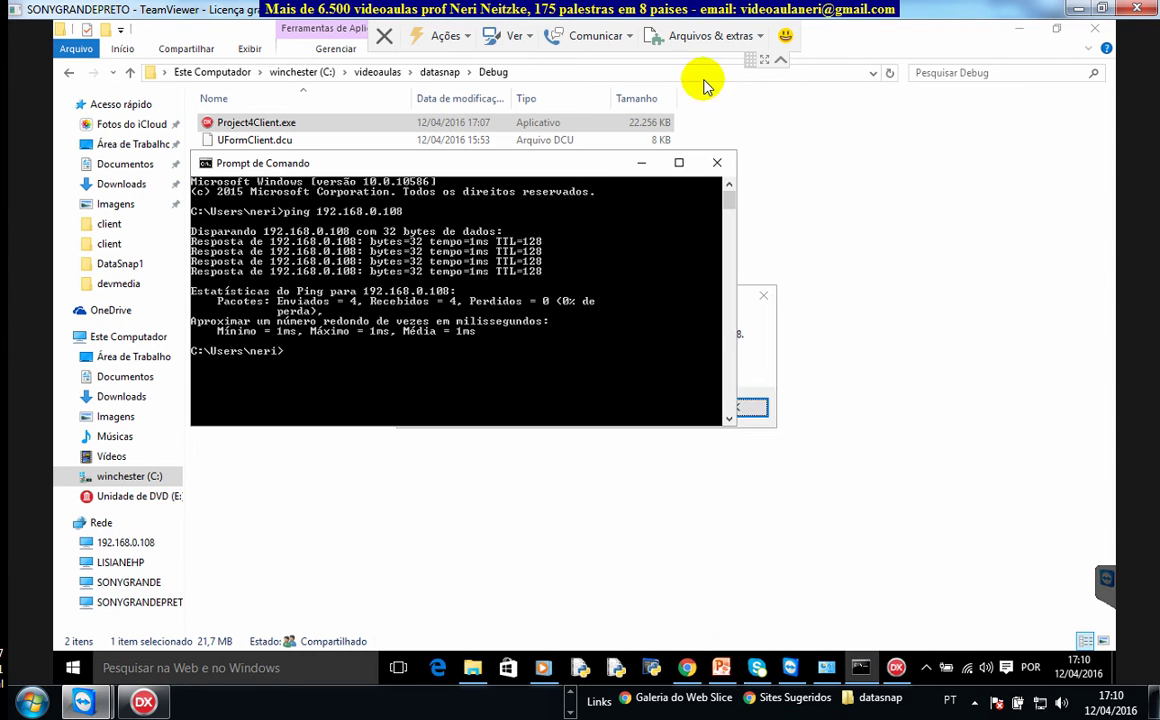
- Dismiss the Project4Client.exe error on the remote computer, and review the ping output before minimizing its command prompt
left_click(717, 162)
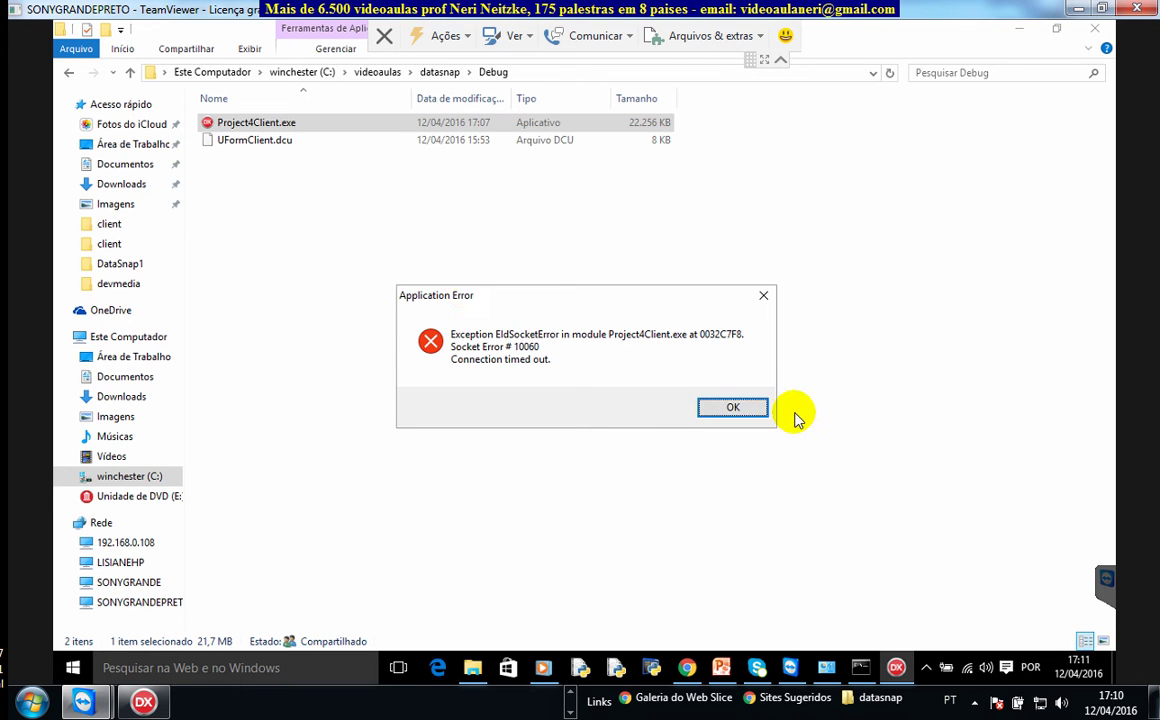
left_click(733, 410)
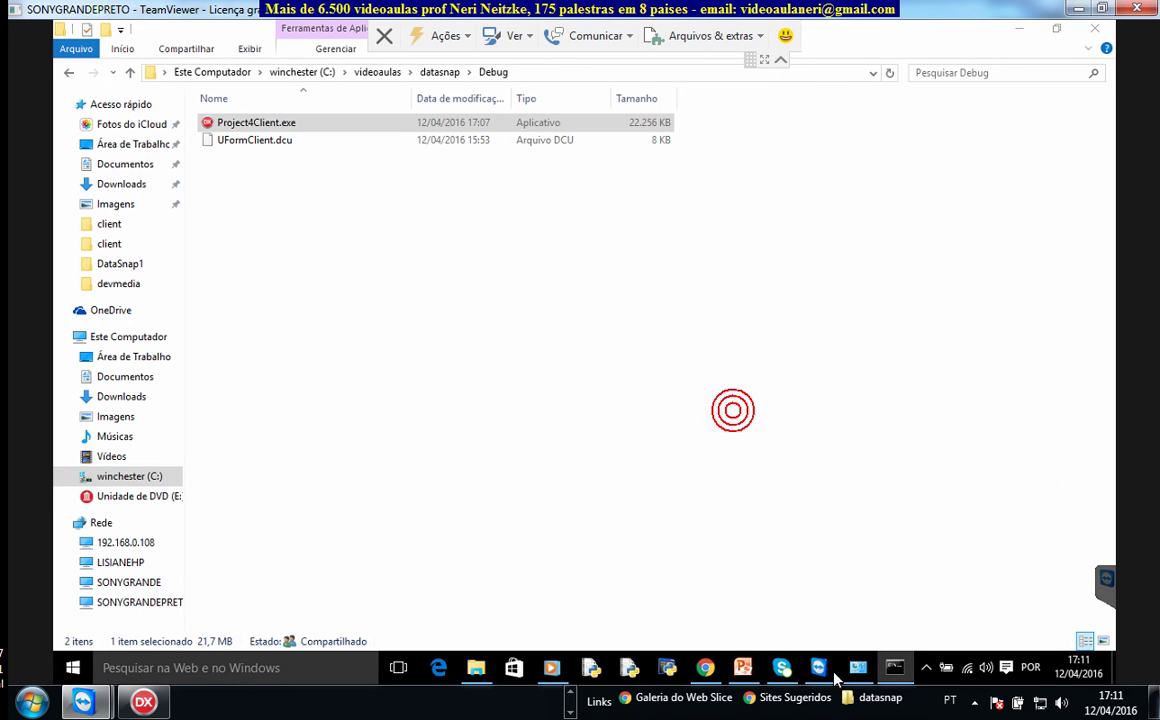
left_click(894, 666)
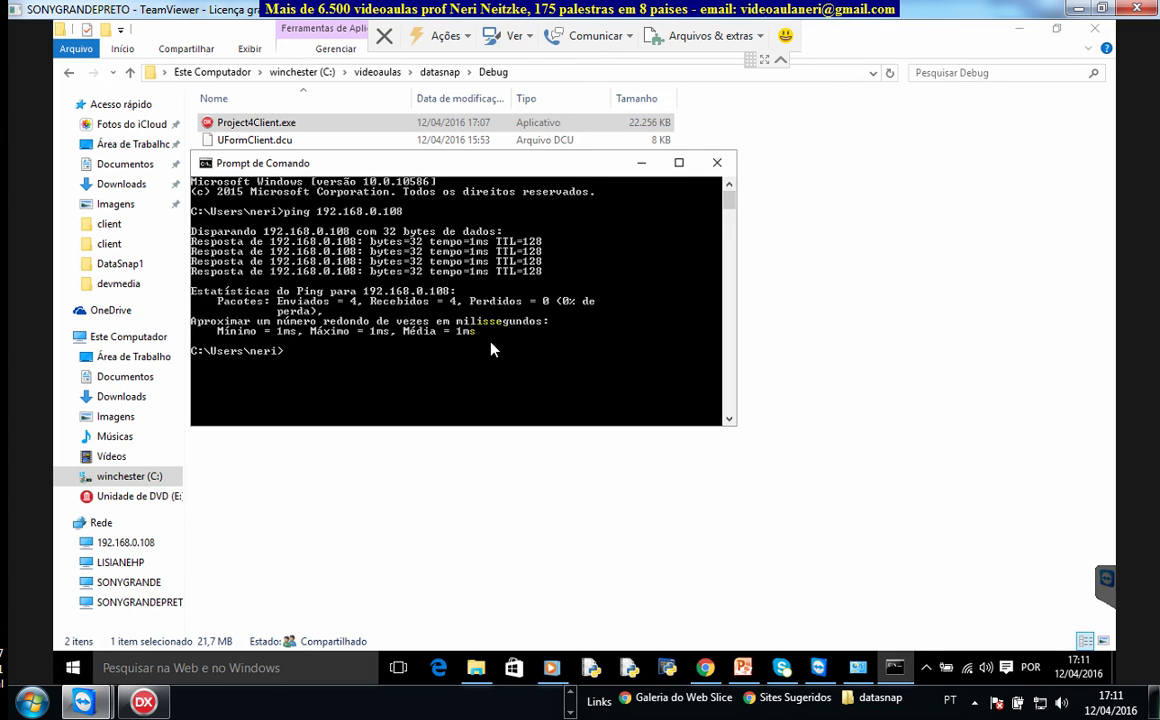
left_click(636, 165)
- Open the address 192.168.0.108 on the remote computer from the Debug folder window to check that the server responds
left_click(554, 73)
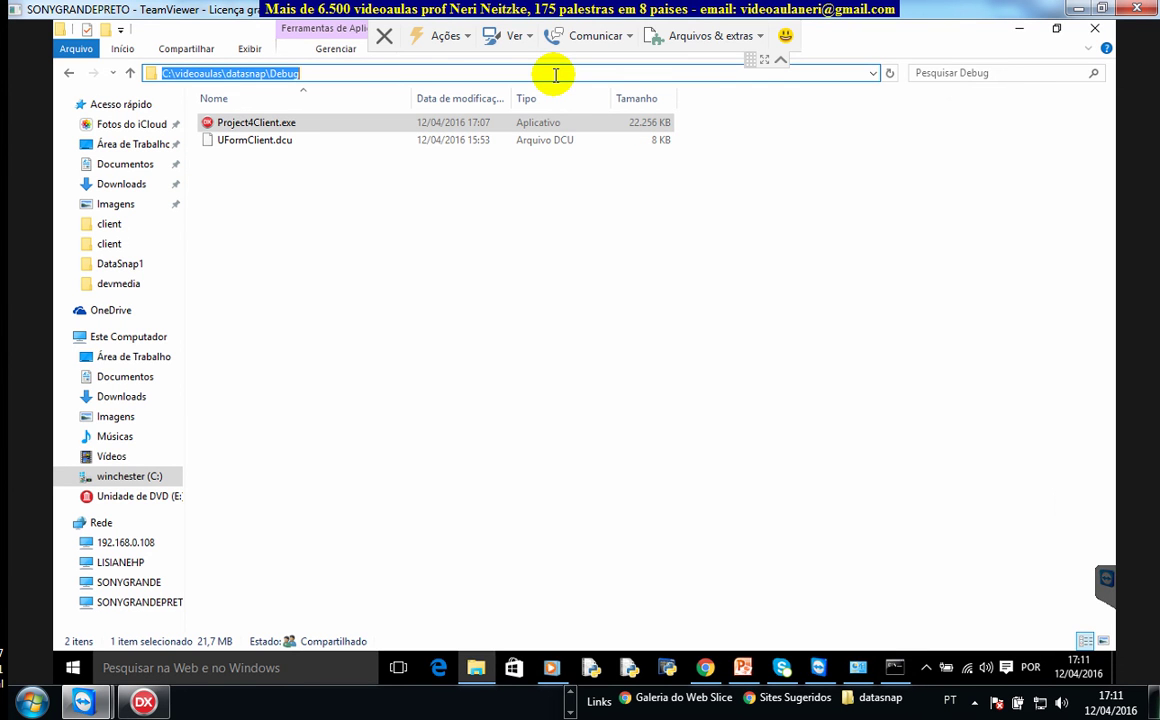
type("192.168.0.108")
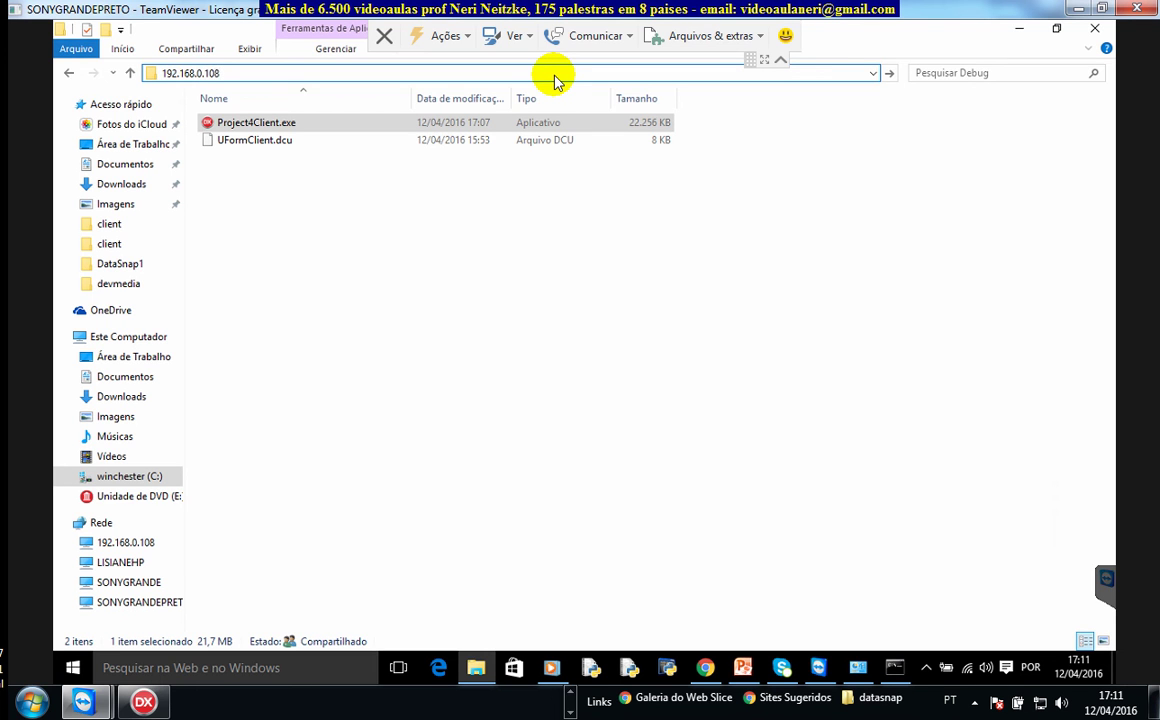
key("ctrl+a")
key("ctrl+c")
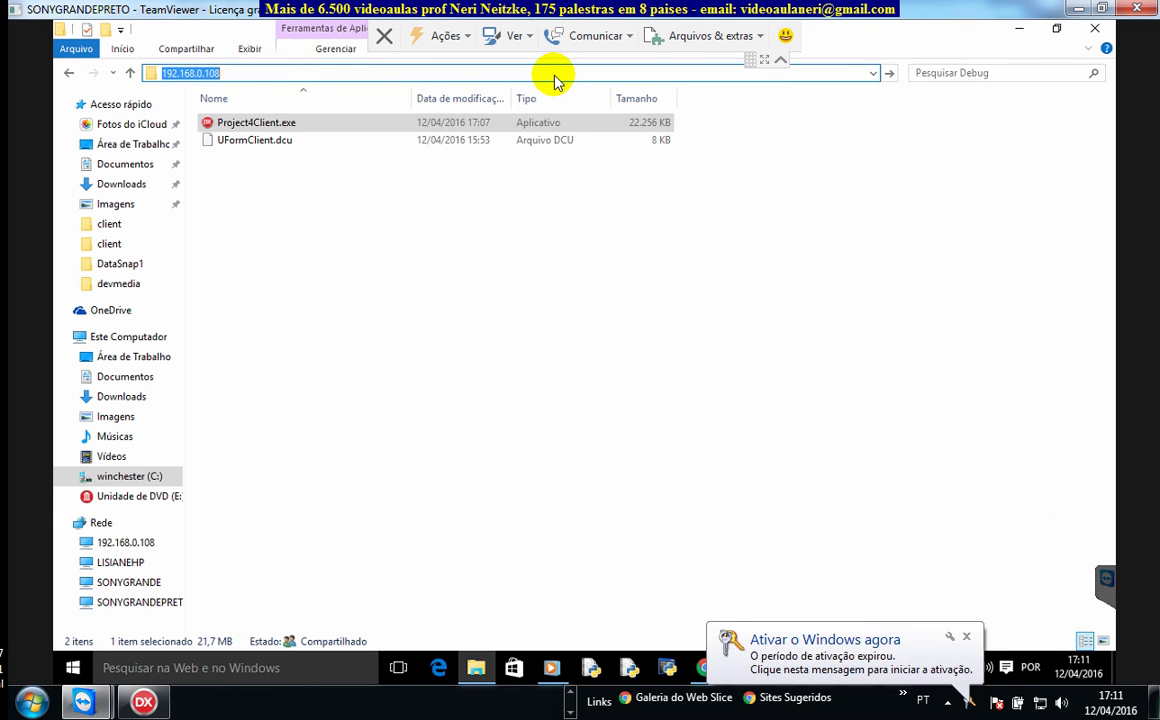
left_click(965, 636)
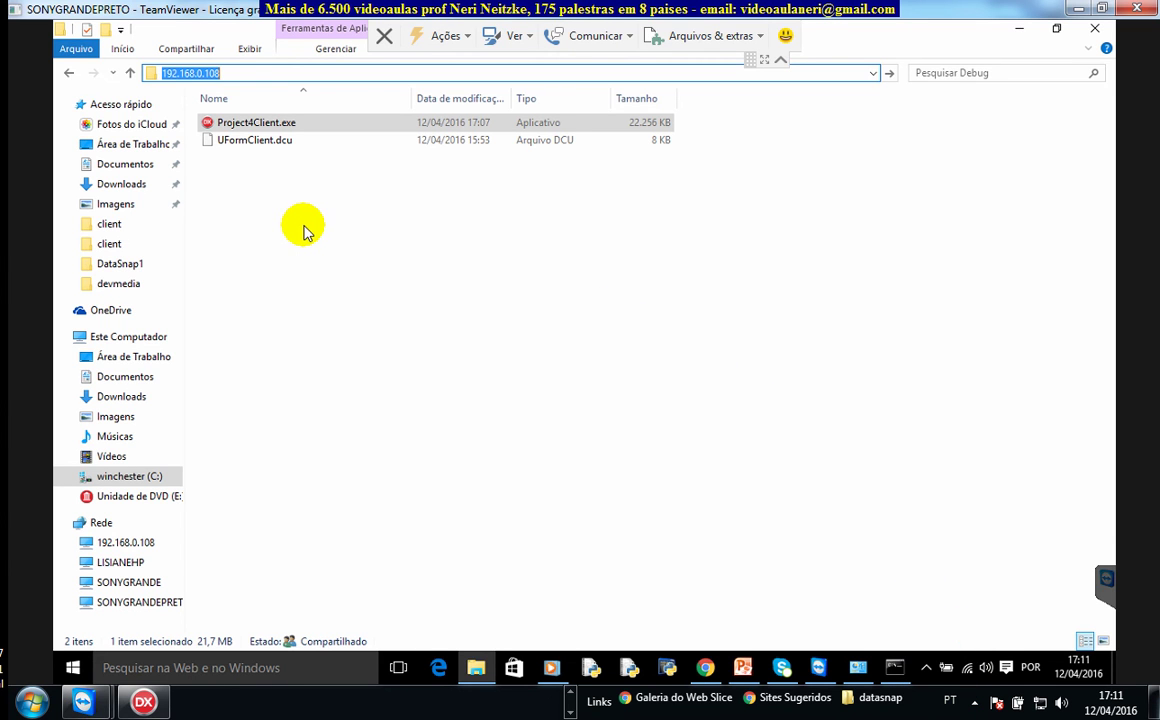
left_click(238, 72)
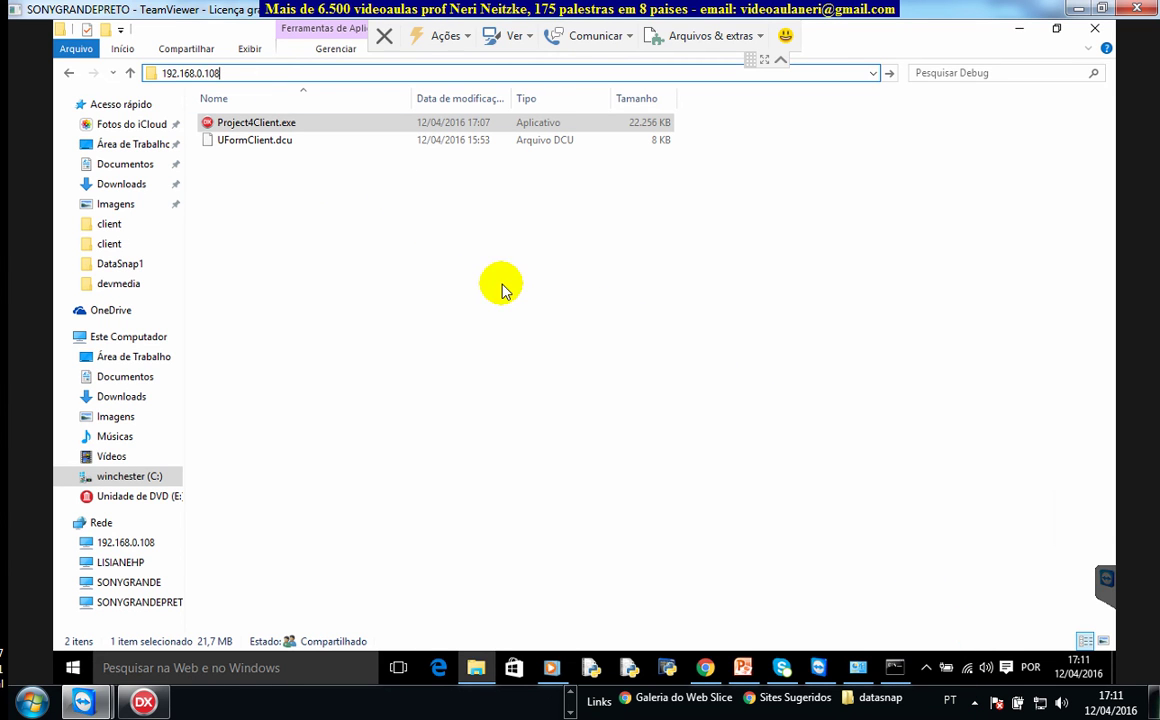
key("ctrl+a")
key("ctrl+v")
key("Return")
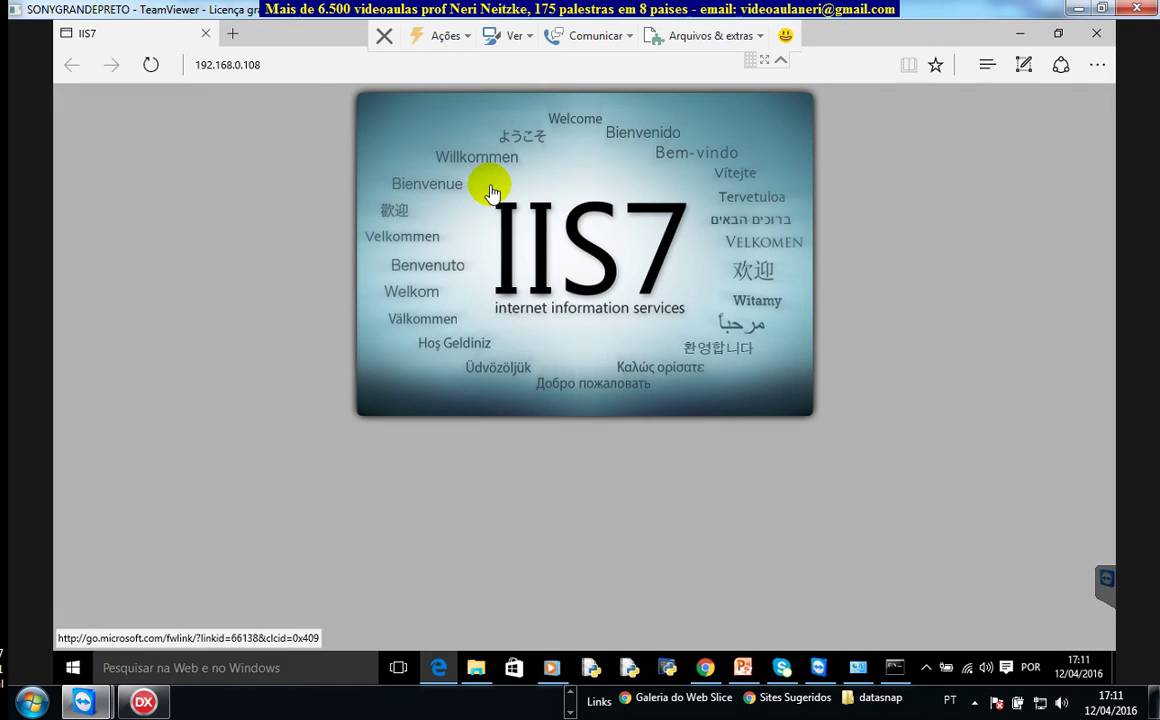
left_click(270, 64)
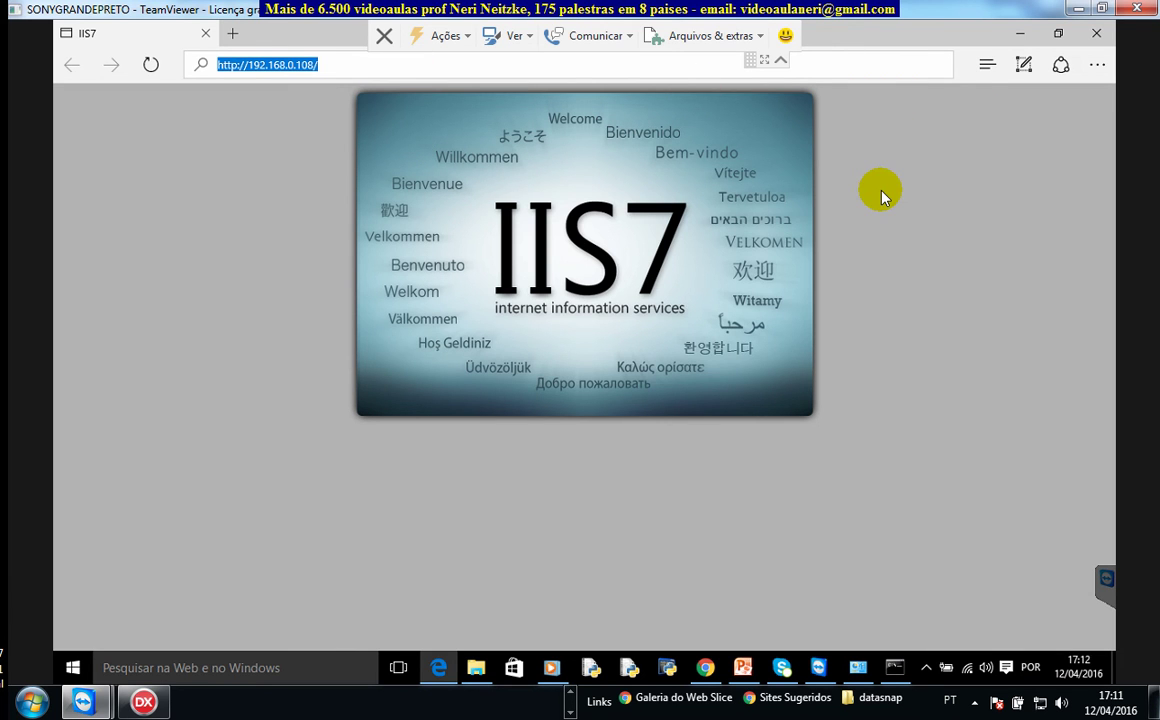
- Close the TeamViewer session and reconnect to the same remote computer with the already filled-in password
left_click(1137, 10)
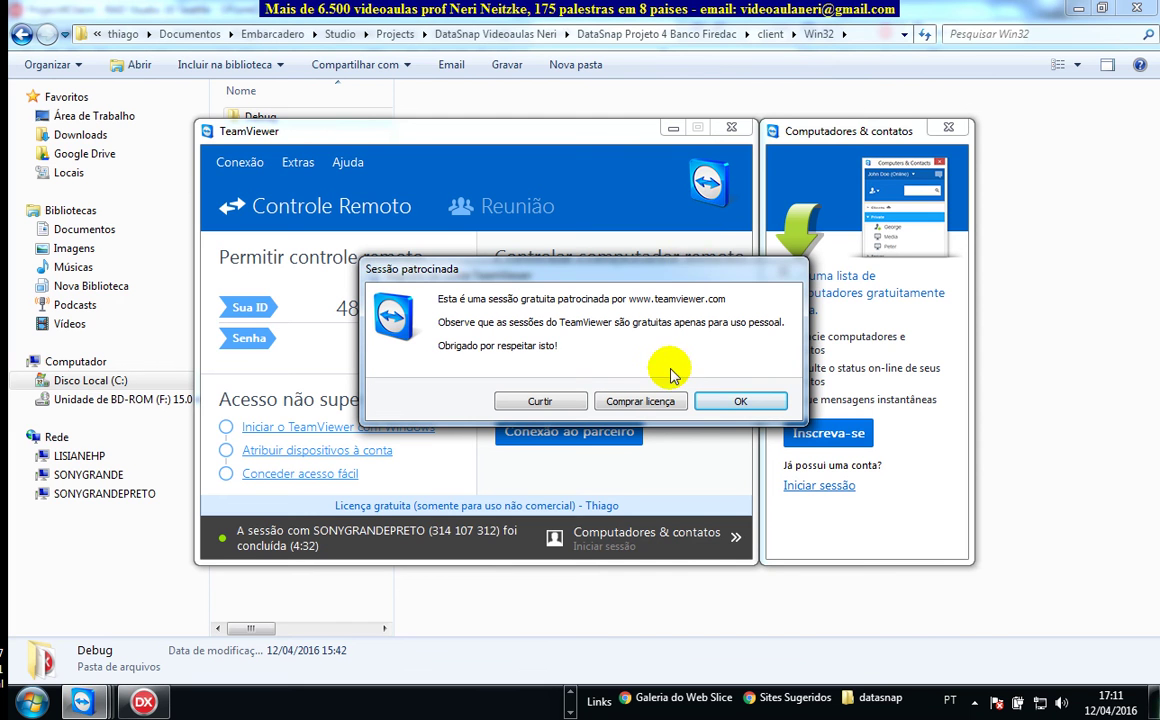
left_click(739, 401)
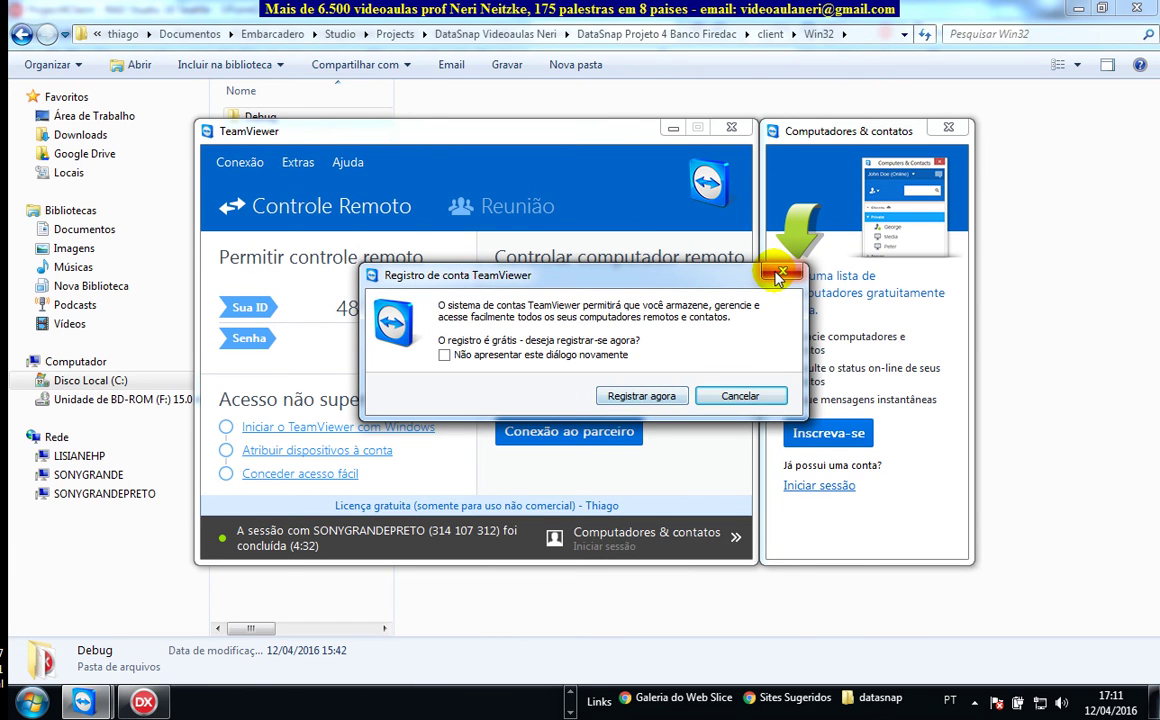
left_click(780, 276)
left_click(570, 431)
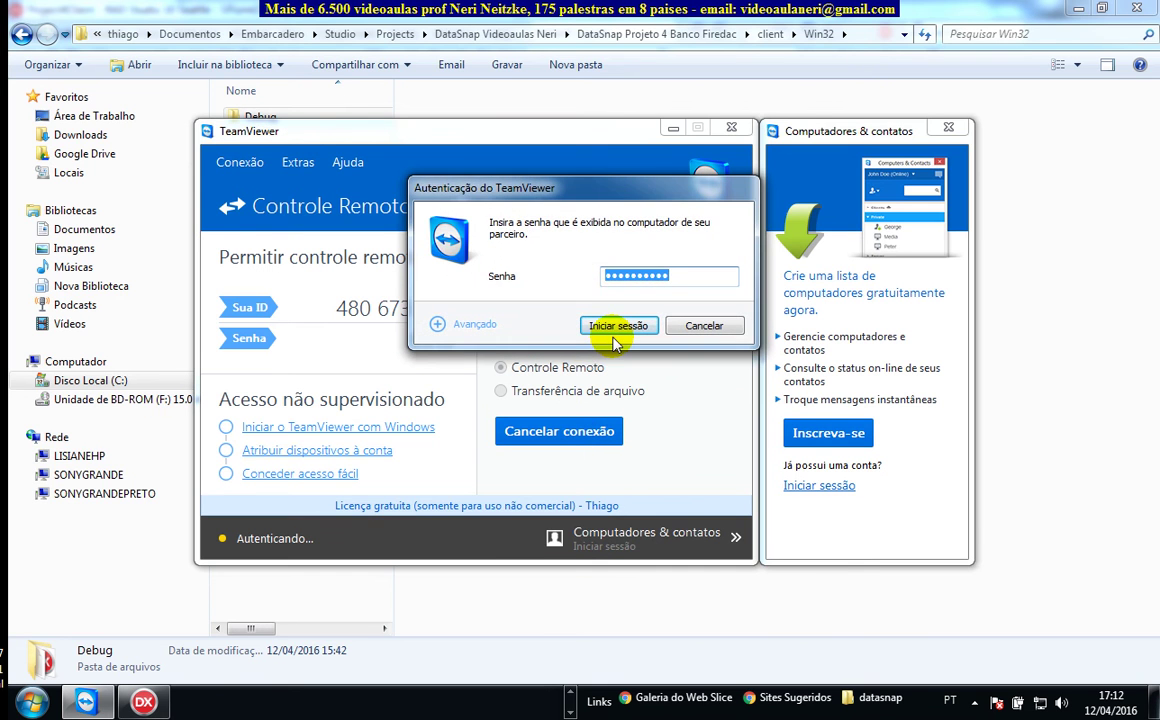
left_click(615, 330)
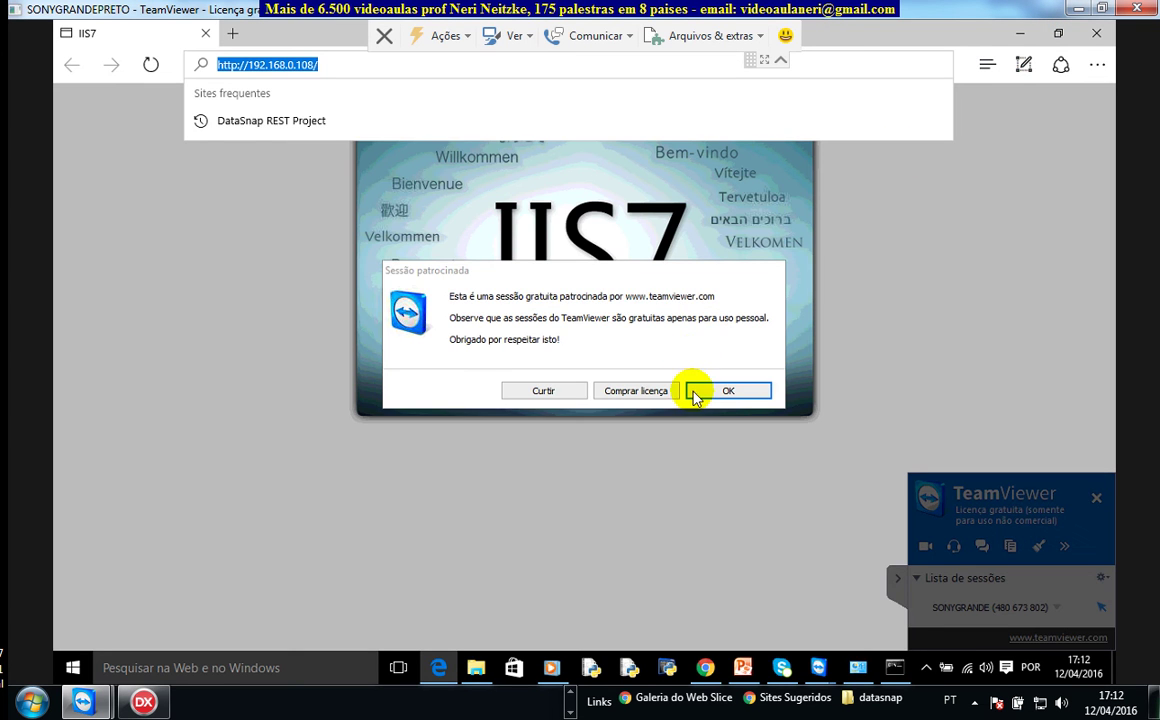
left_click(728, 390)
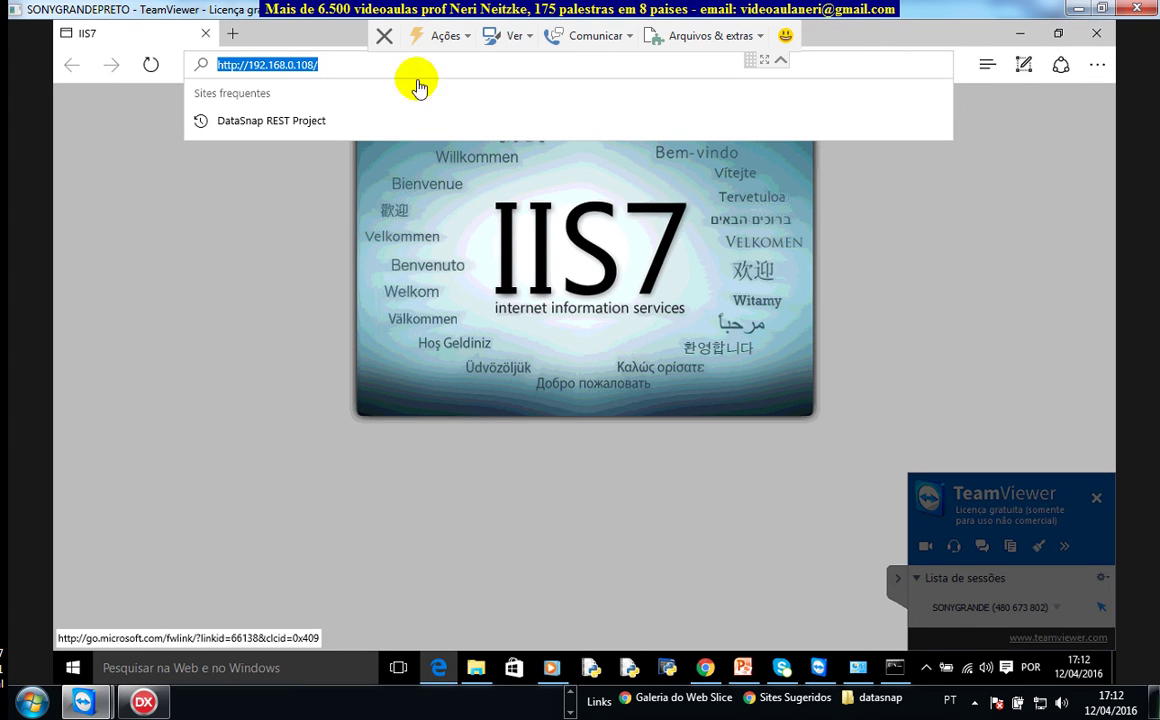
left_click(345, 62)
- Minimize the remote session and open 192.168.0.108 in Google Chrome on the local computer
left_click(1074, 9)
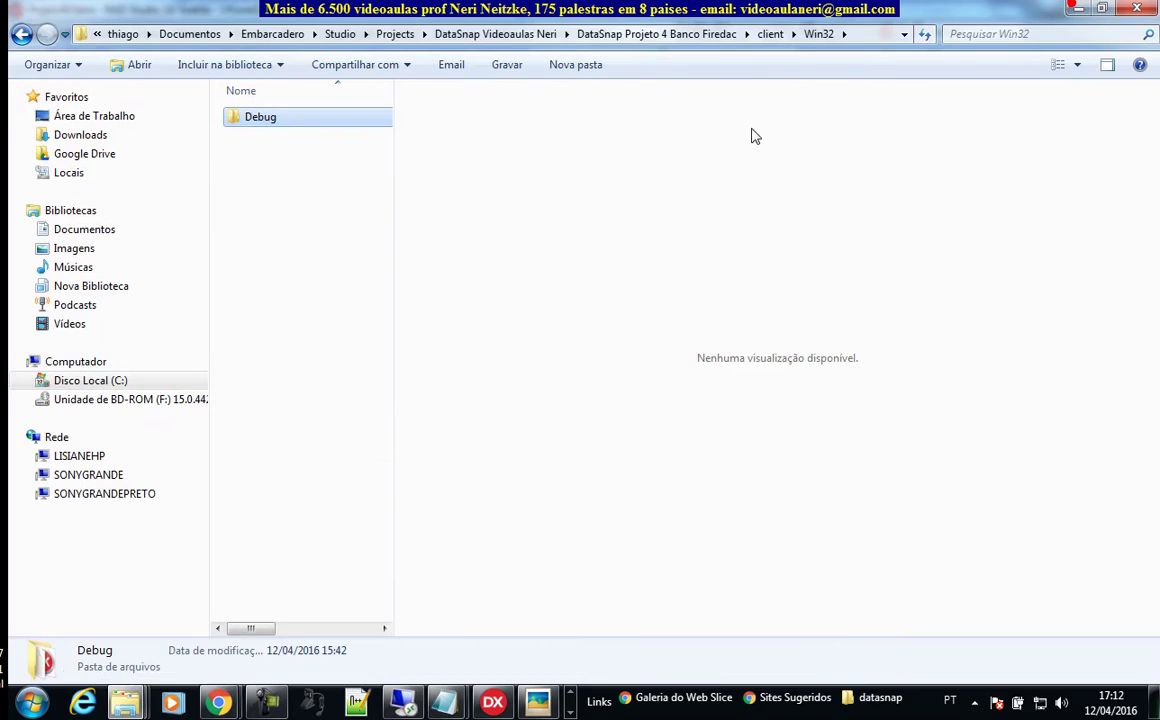
mouse_move(220, 700)
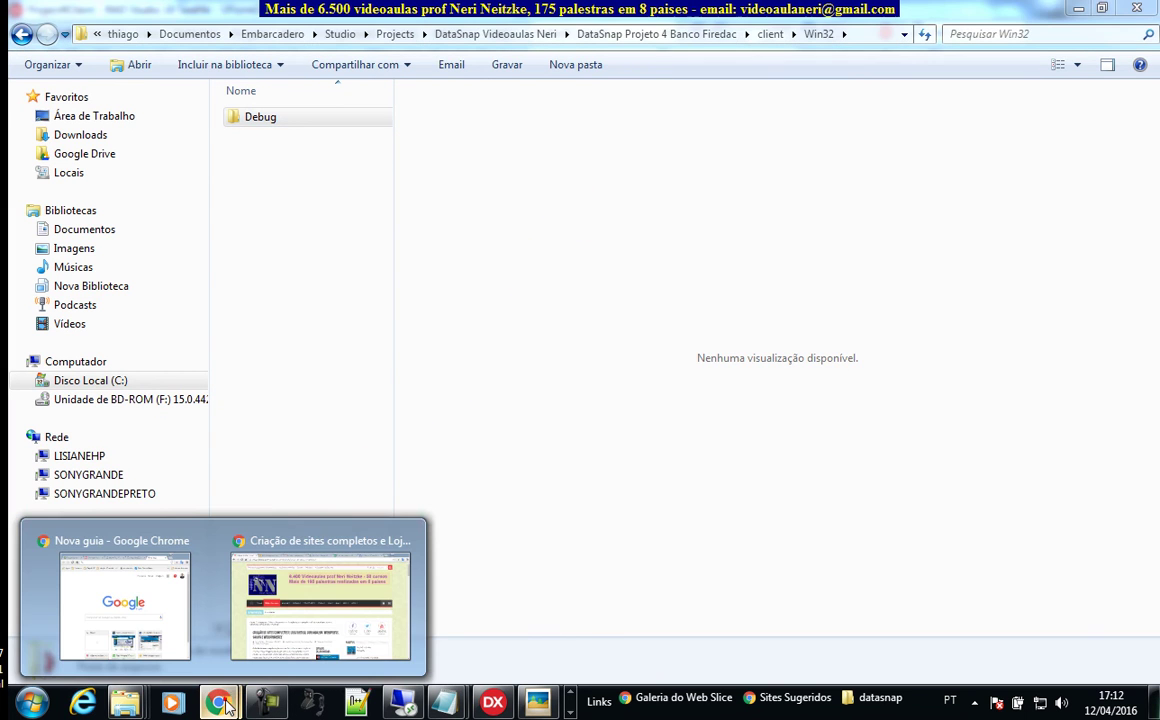
left_click(285, 645)
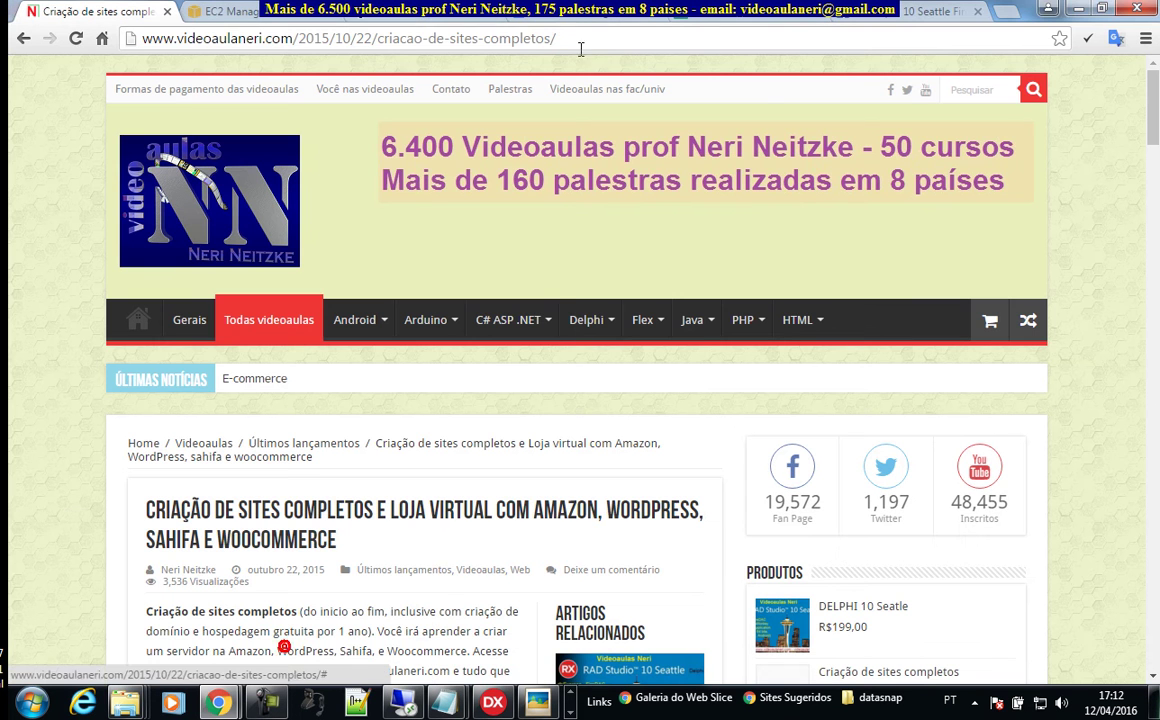
left_click(548, 40)
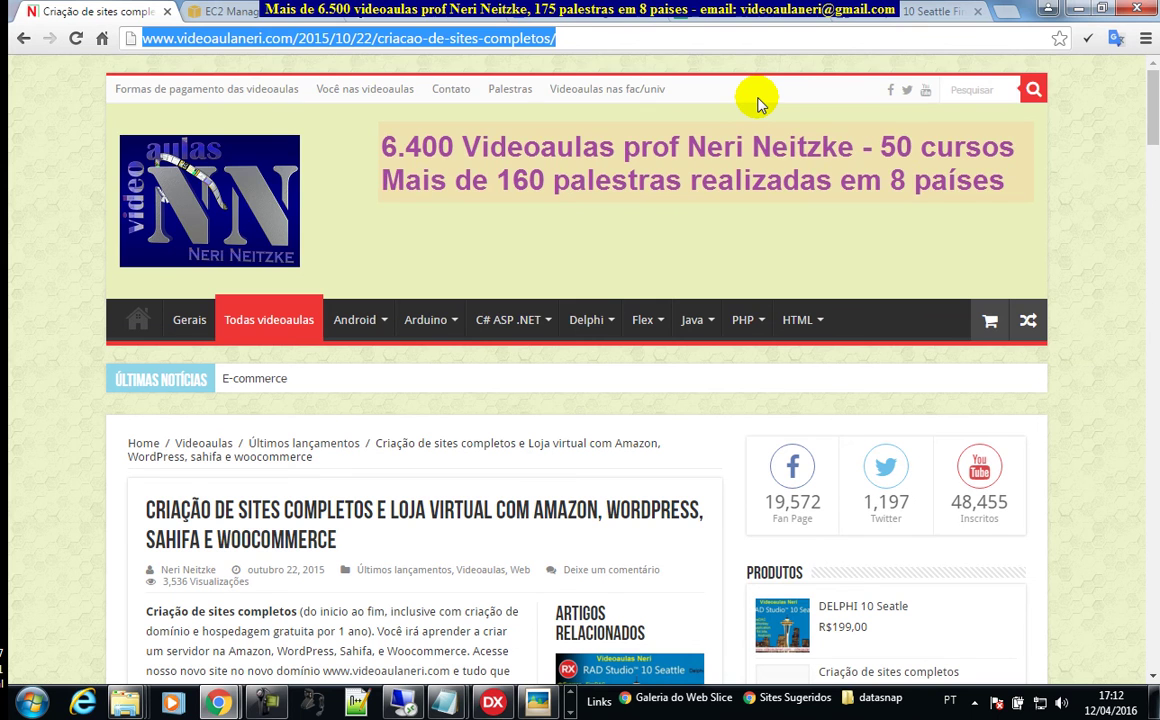
type("192.168.0.1")
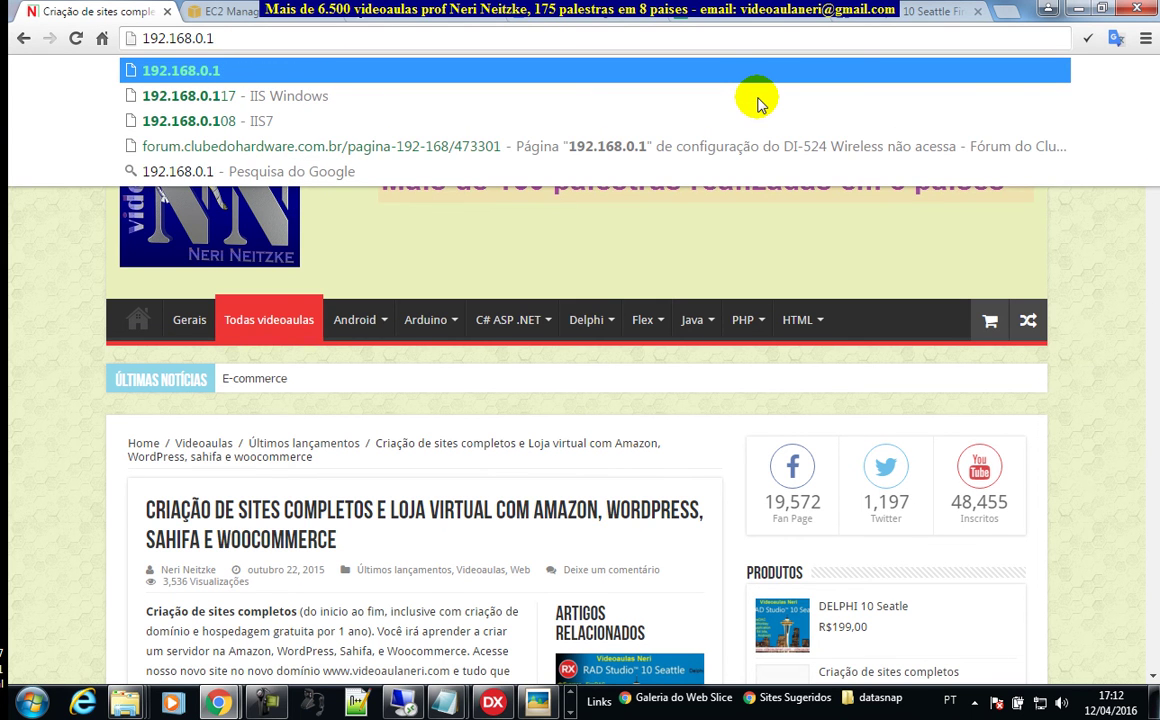
type("08")
key("Return")
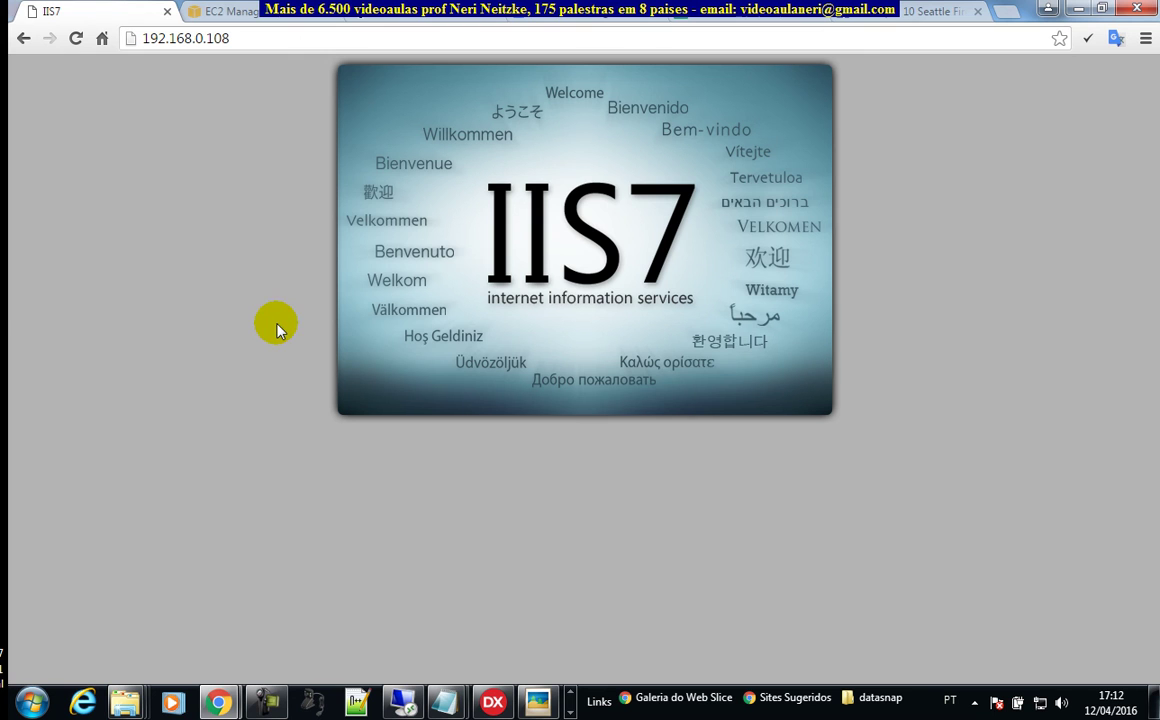
- Turn off Windows Firewall for home or work (private) networks on the local computer and close the Control Panel
left_click(33, 703)
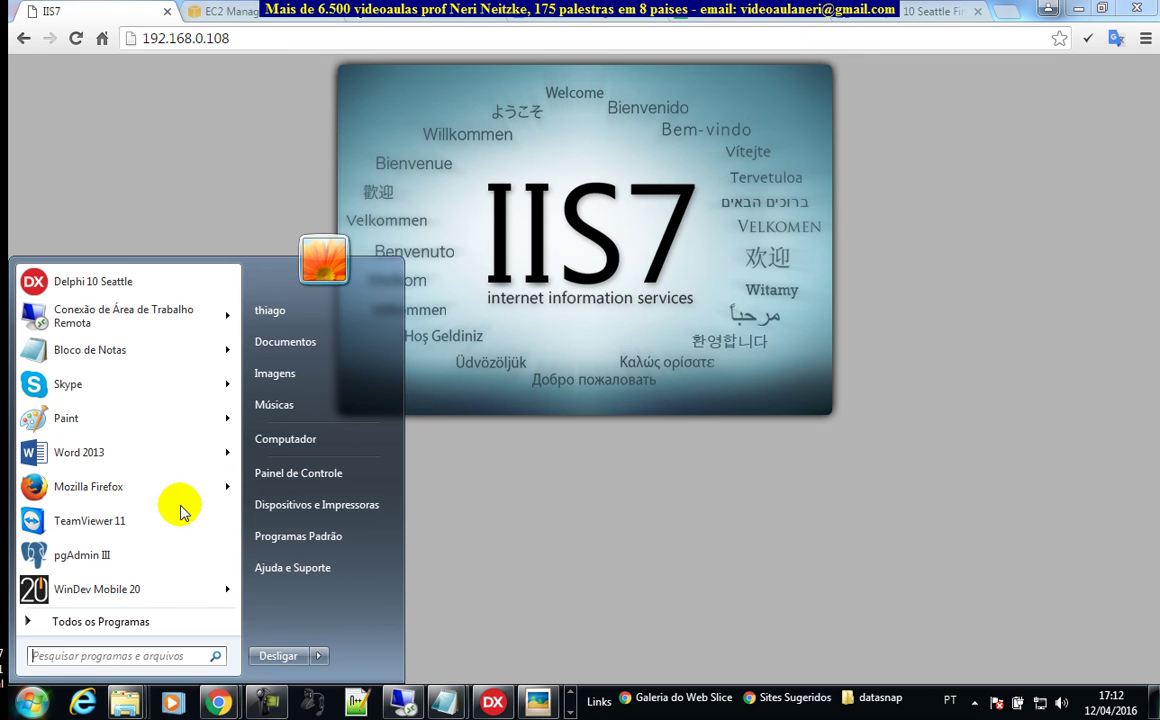
left_click(298, 473)
left_click(970, 134)
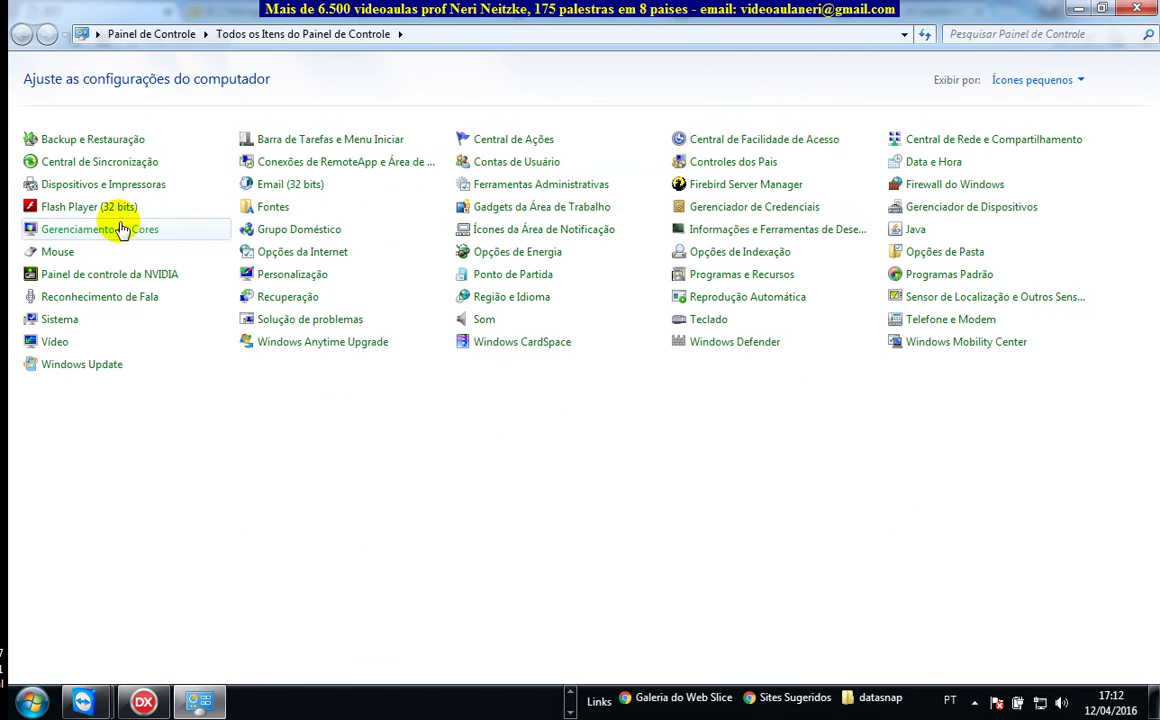
left_click(957, 188)
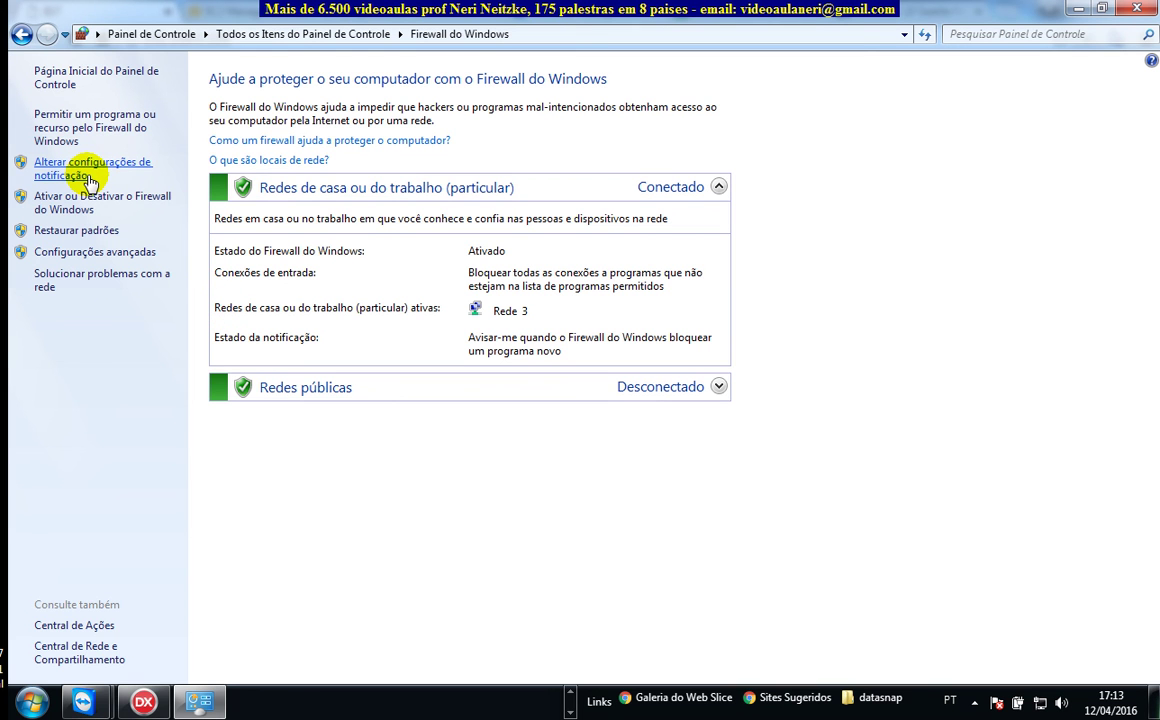
left_click(79, 210)
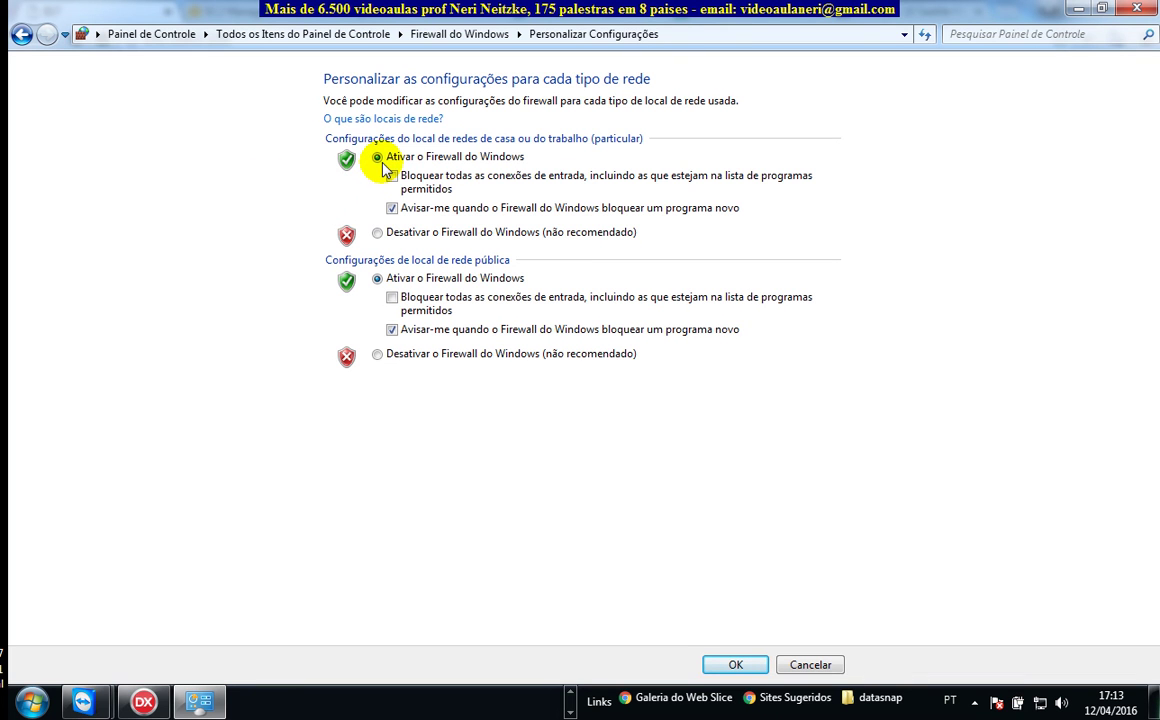
left_click(377, 232)
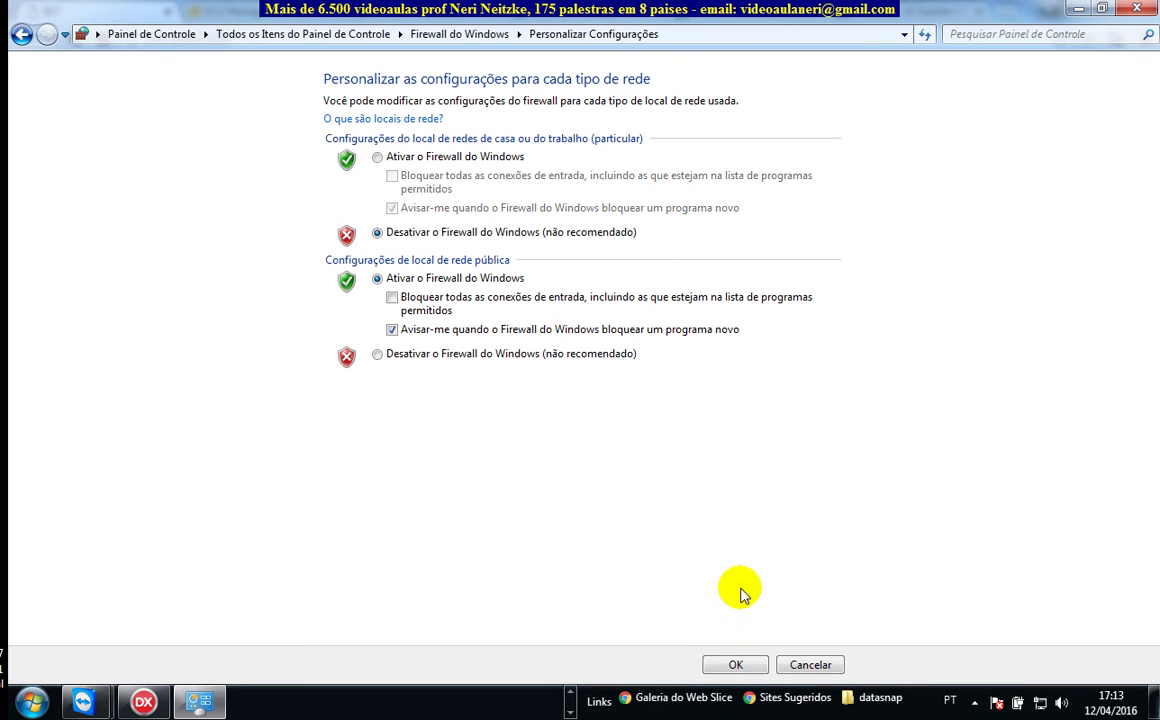
left_click(743, 666)
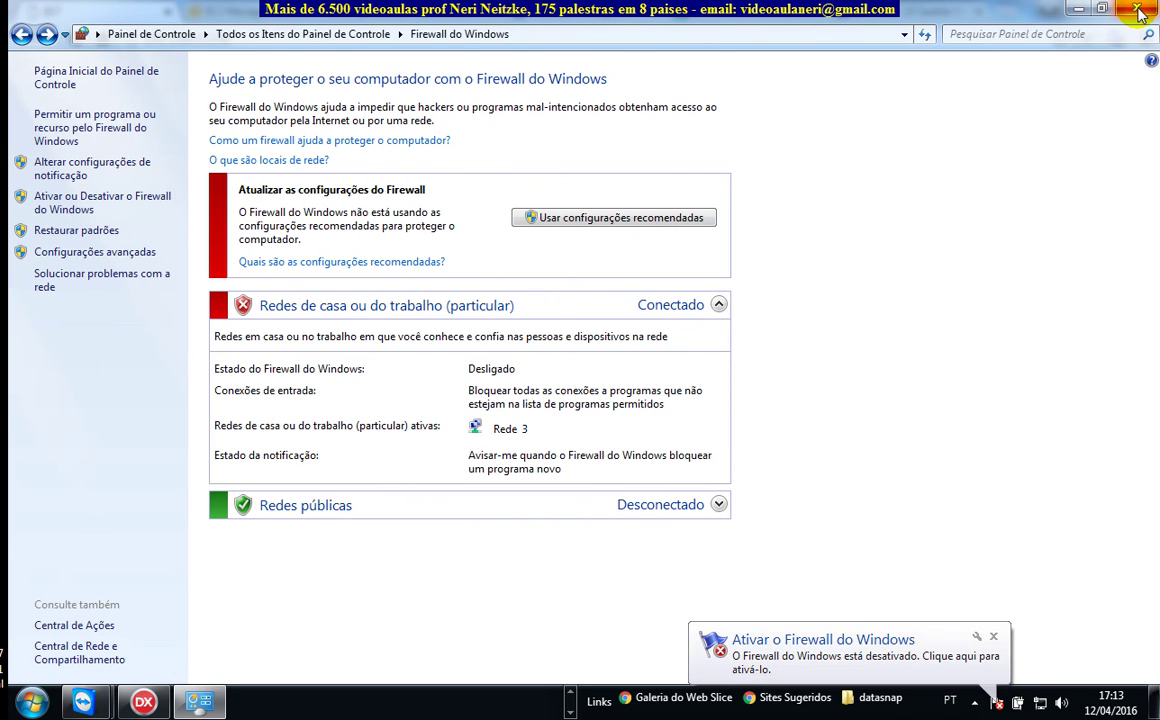
left_click(991, 637)
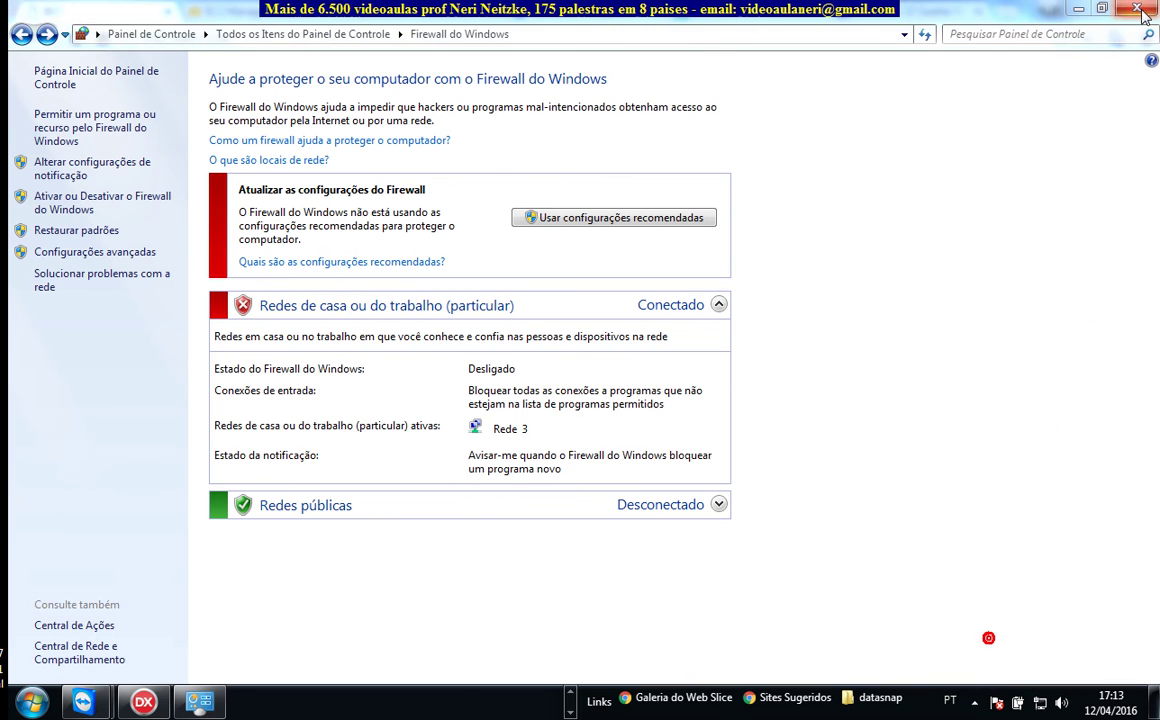
left_click(1134, 8)
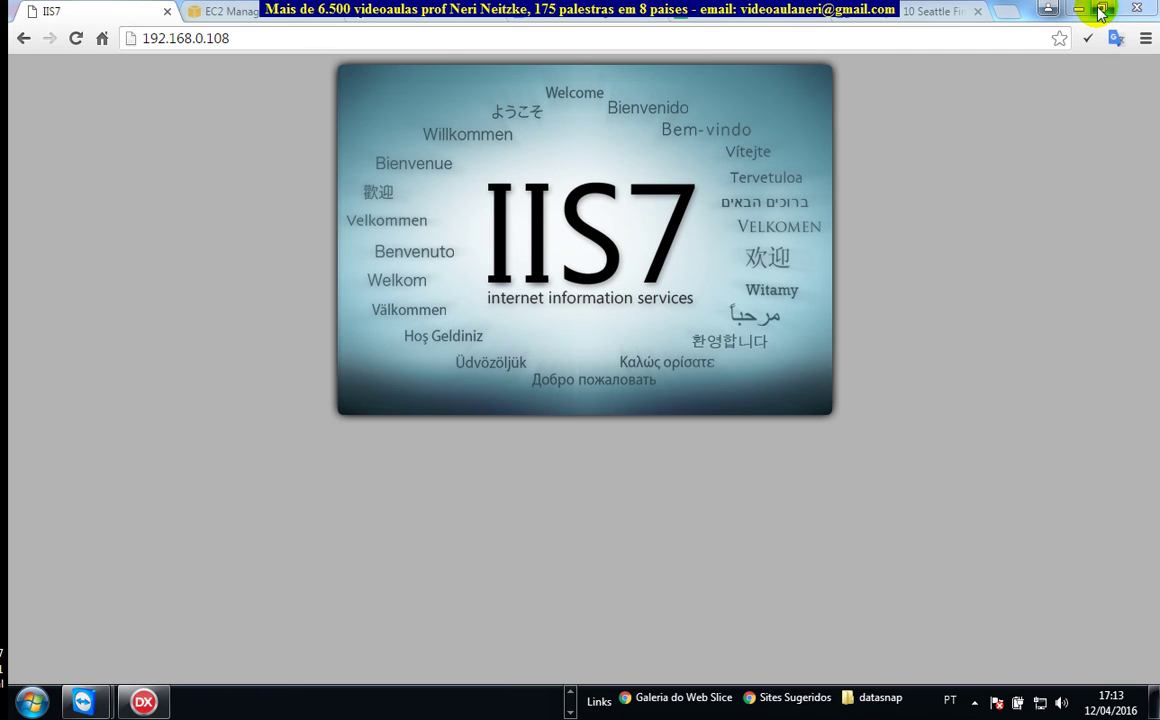
- Switch back to the TeamViewer remote session and bring up the Debug folder containing Project4Client.exe
mouse_move(84, 701)
left_click(348, 614)
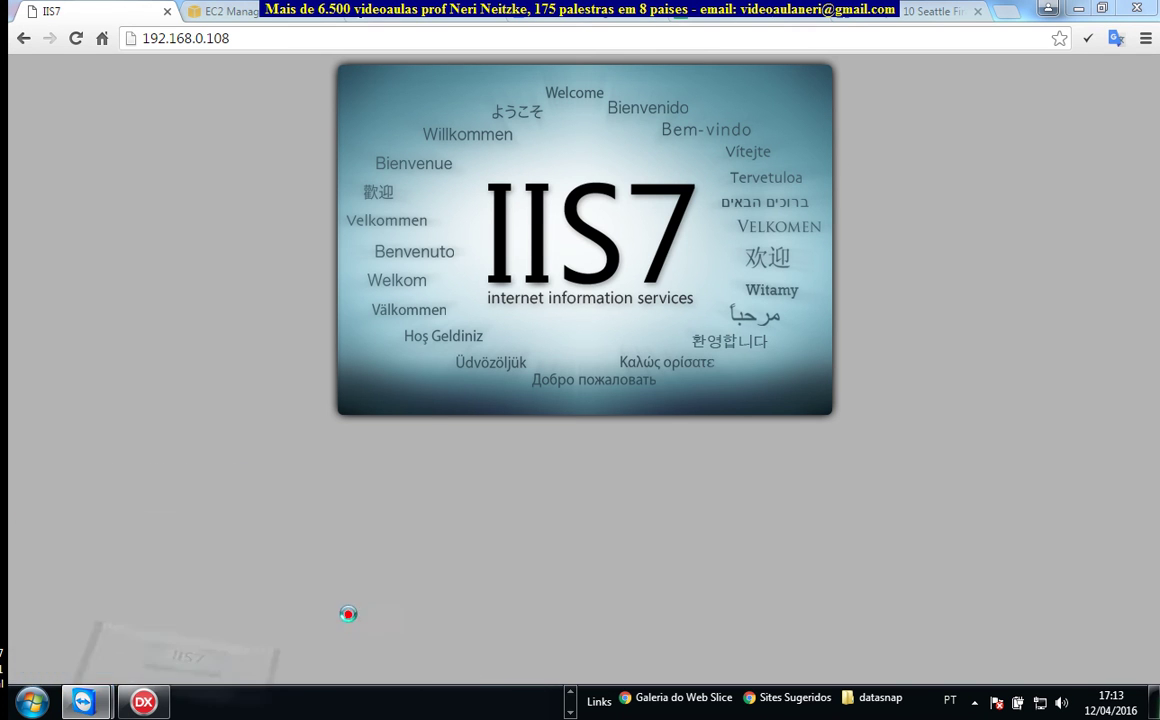
left_click(480, 670)
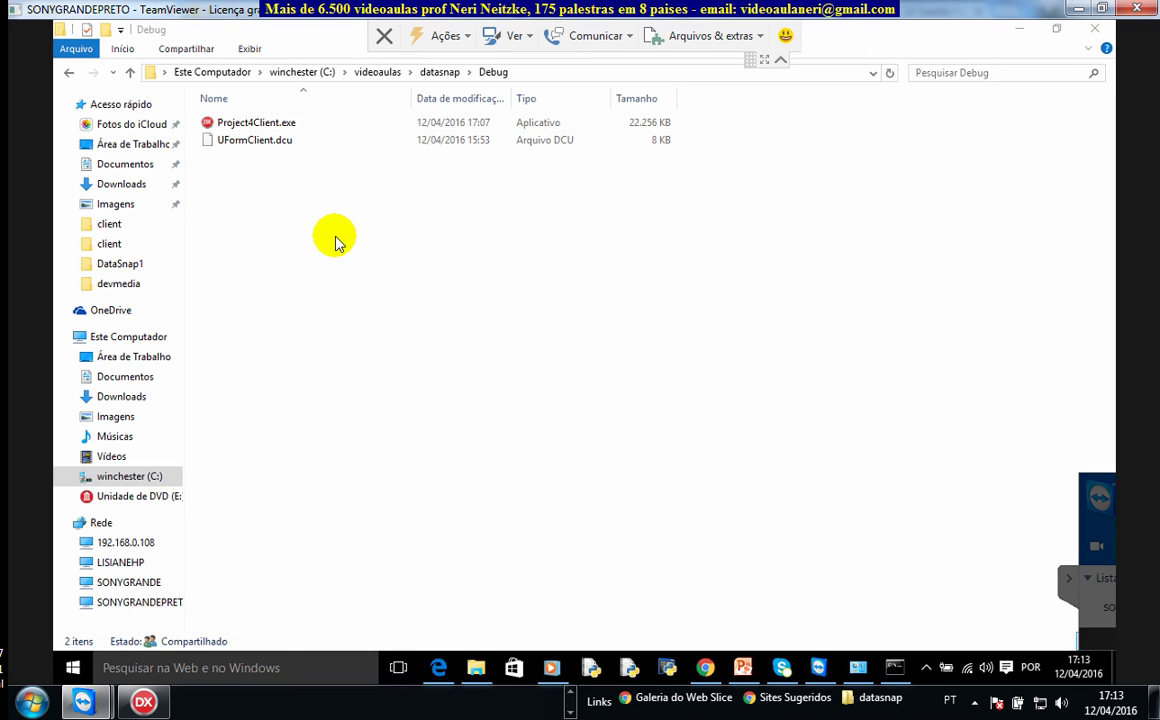
- Run Project4Client.exe on the remote computer and move its Form Client window clear of the file list
double_click(250, 122)
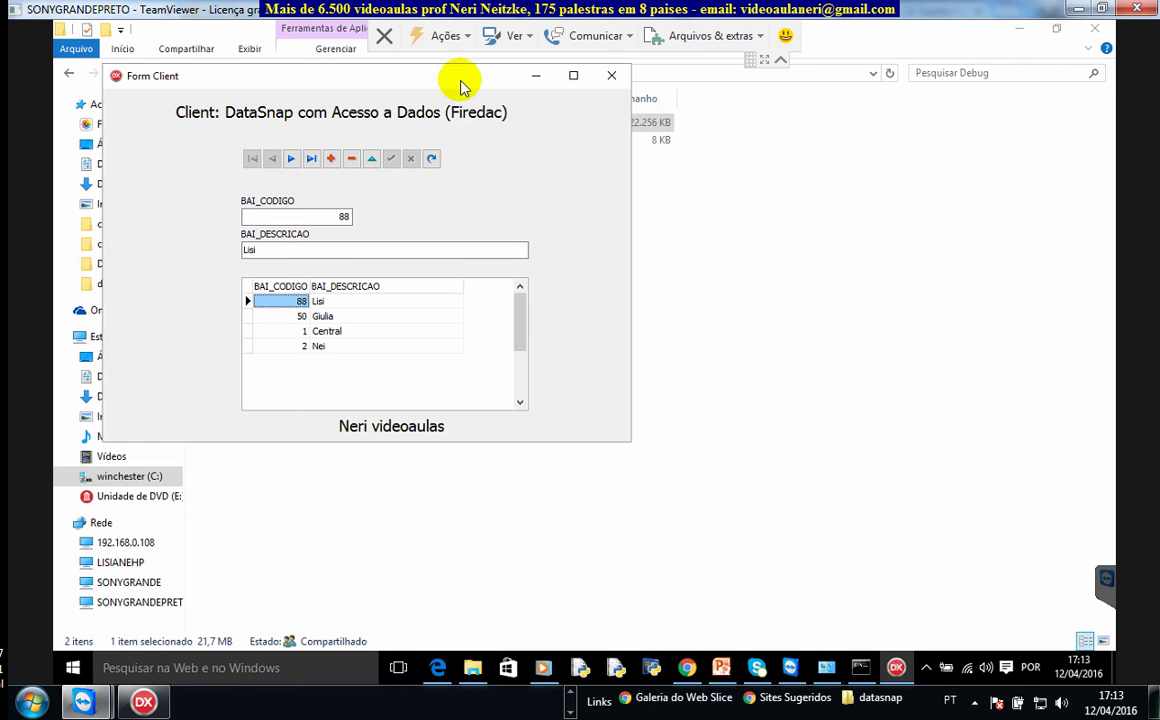
left_click_drag(463, 85, 668, 218)
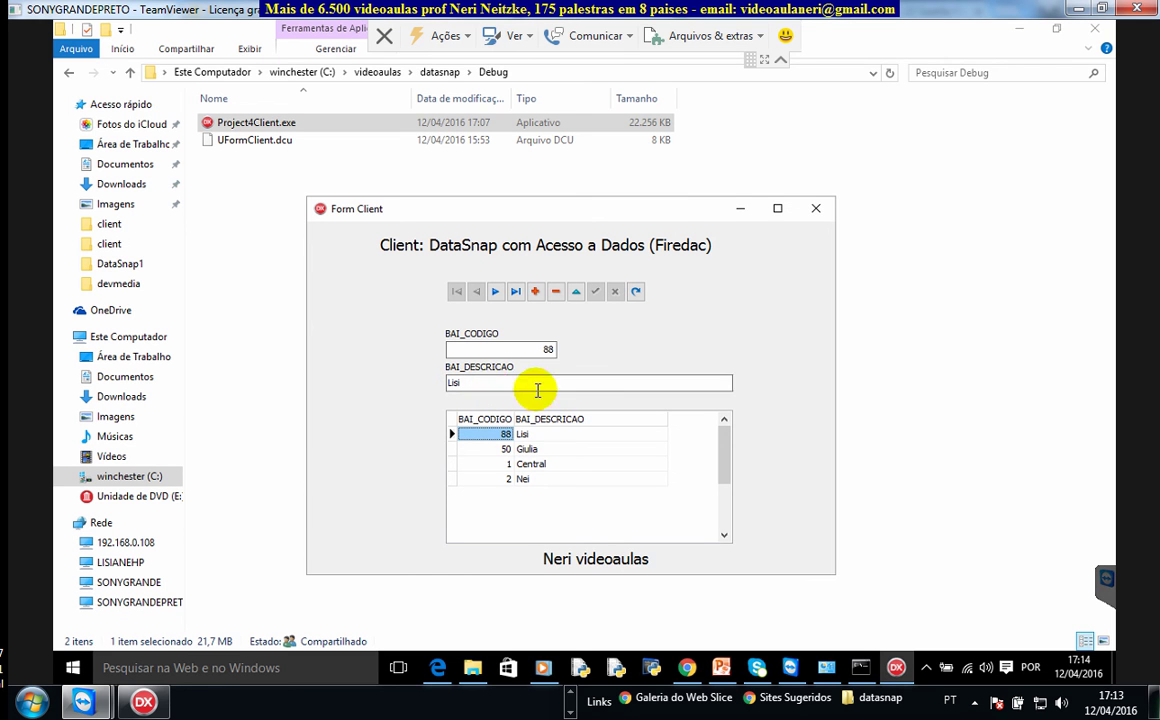
- Insert a new record with BAI_CODIGO 66 and a first name as BAI_DESCRICAO, and post it to the database
left_click(490, 383)
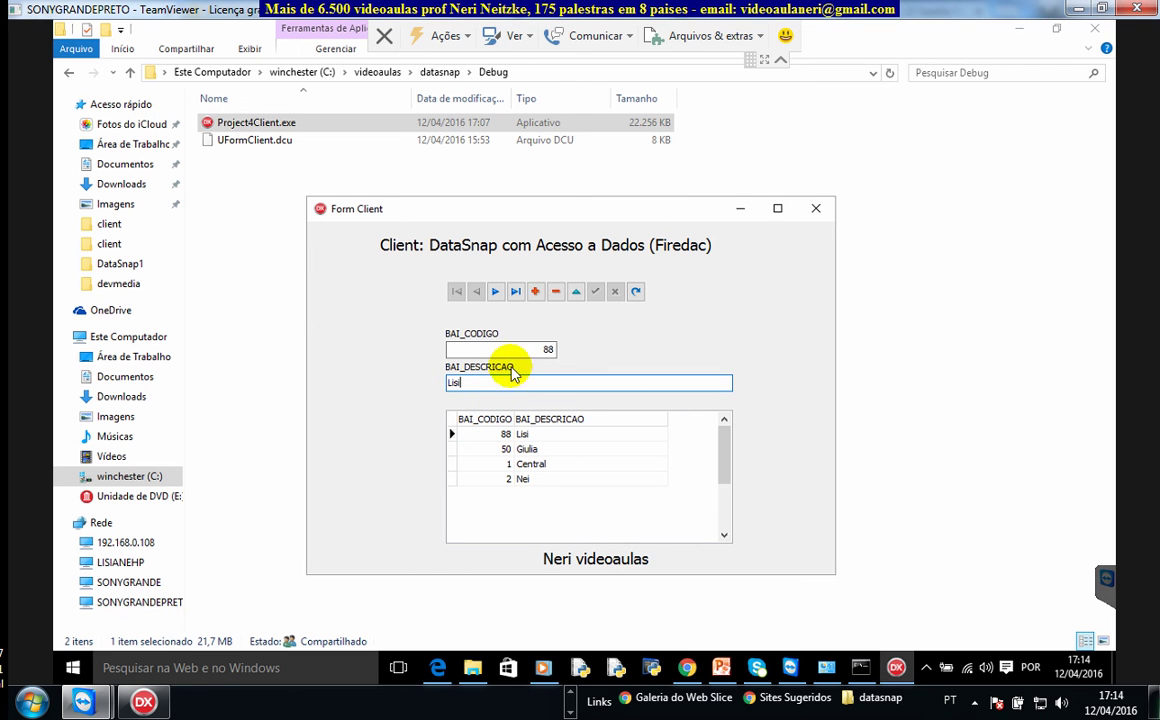
left_click(515, 346)
left_click(535, 291)
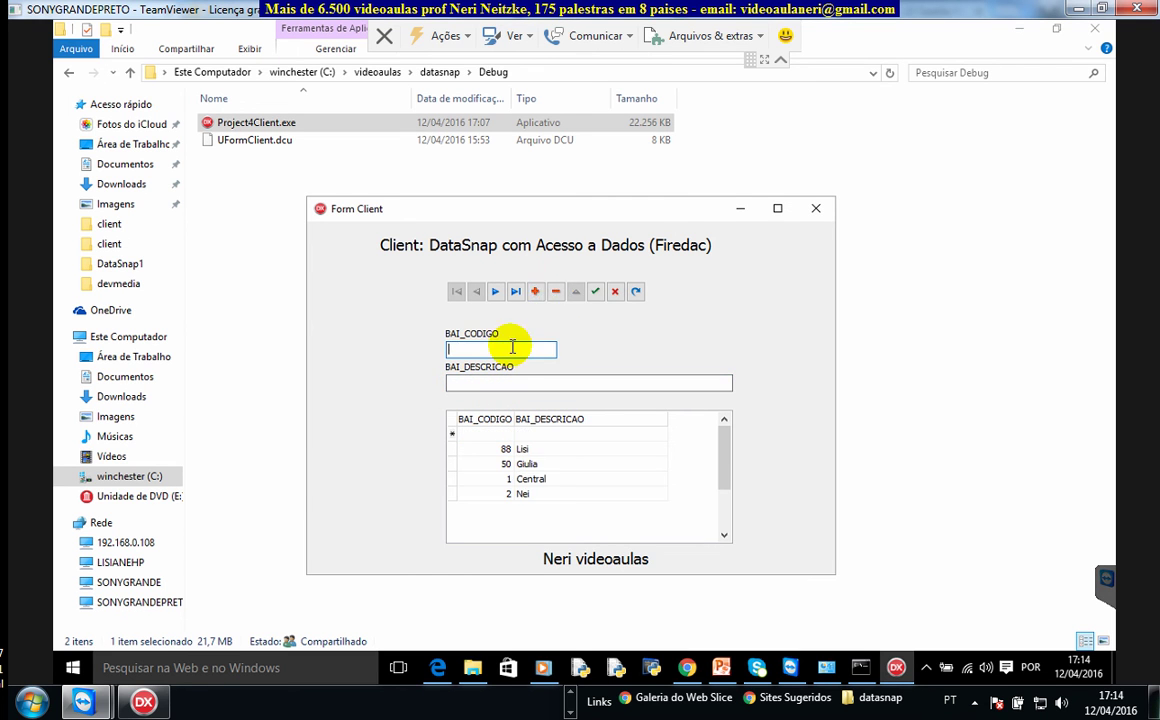
type("66")
left_click(502, 381)
type("Gustavo")
left_click(595, 291)
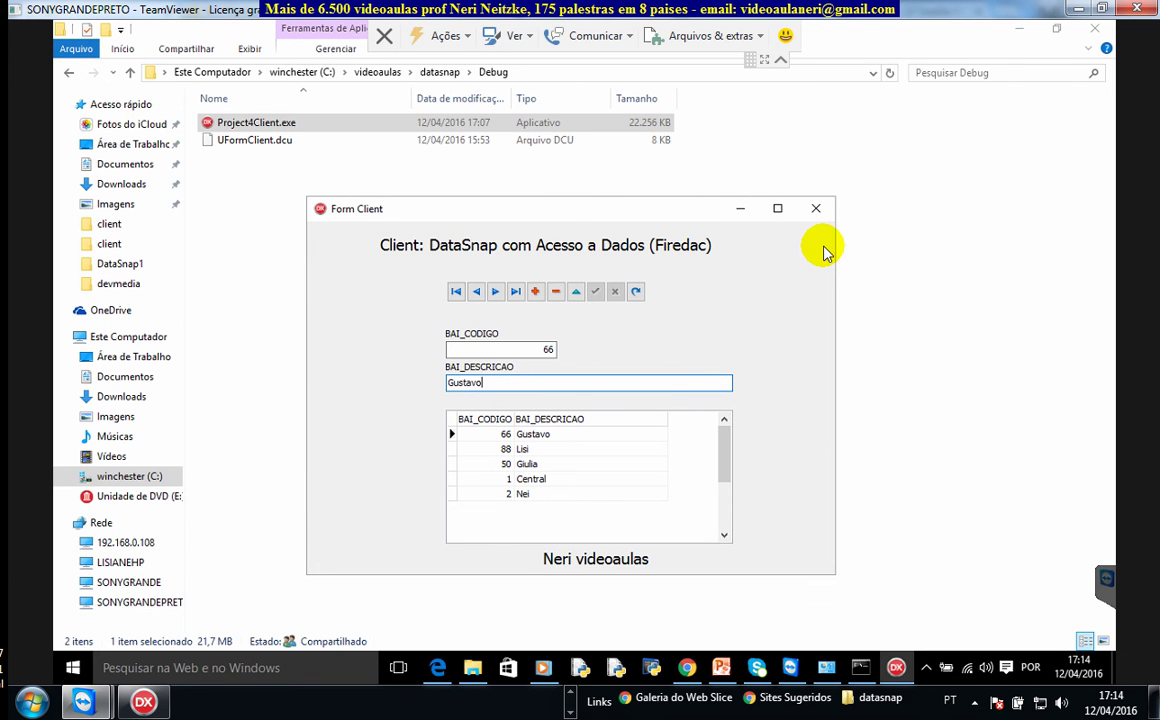
- Close the client form, run Project4Client.exe again and reposition its window to check the saved records
left_click(818, 209)
double_click(232, 122)
left_click_drag(414, 104, 592, 214)
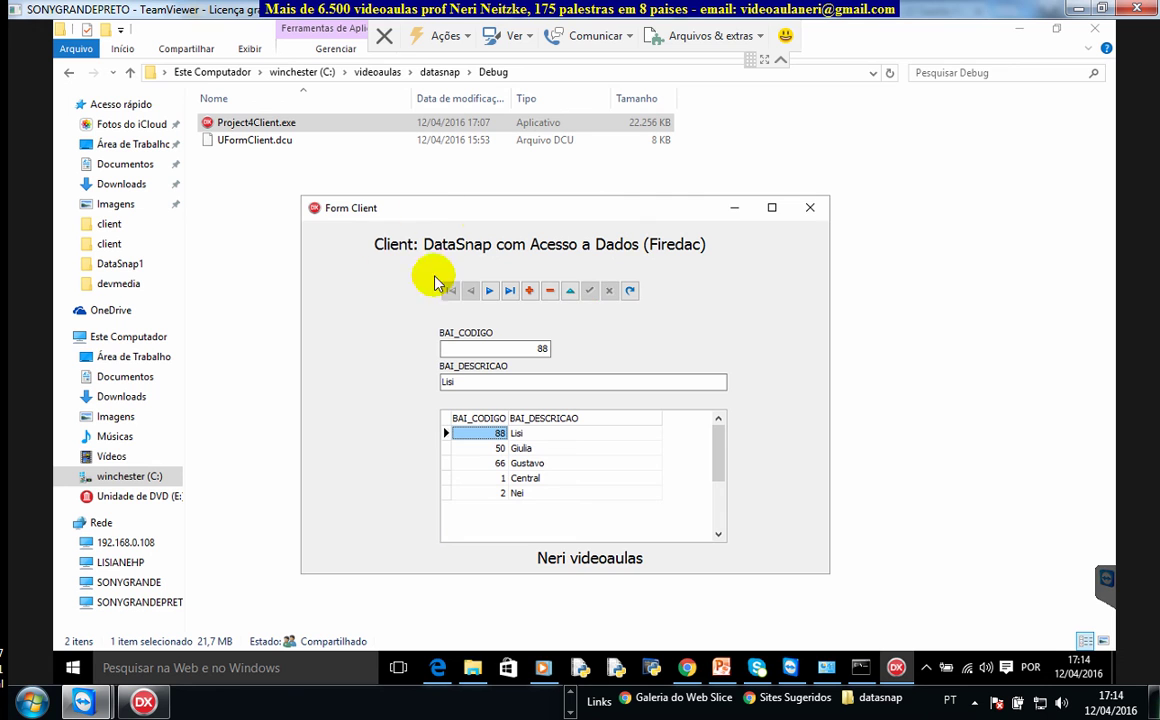
left_click_drag(507, 212, 474, 180)
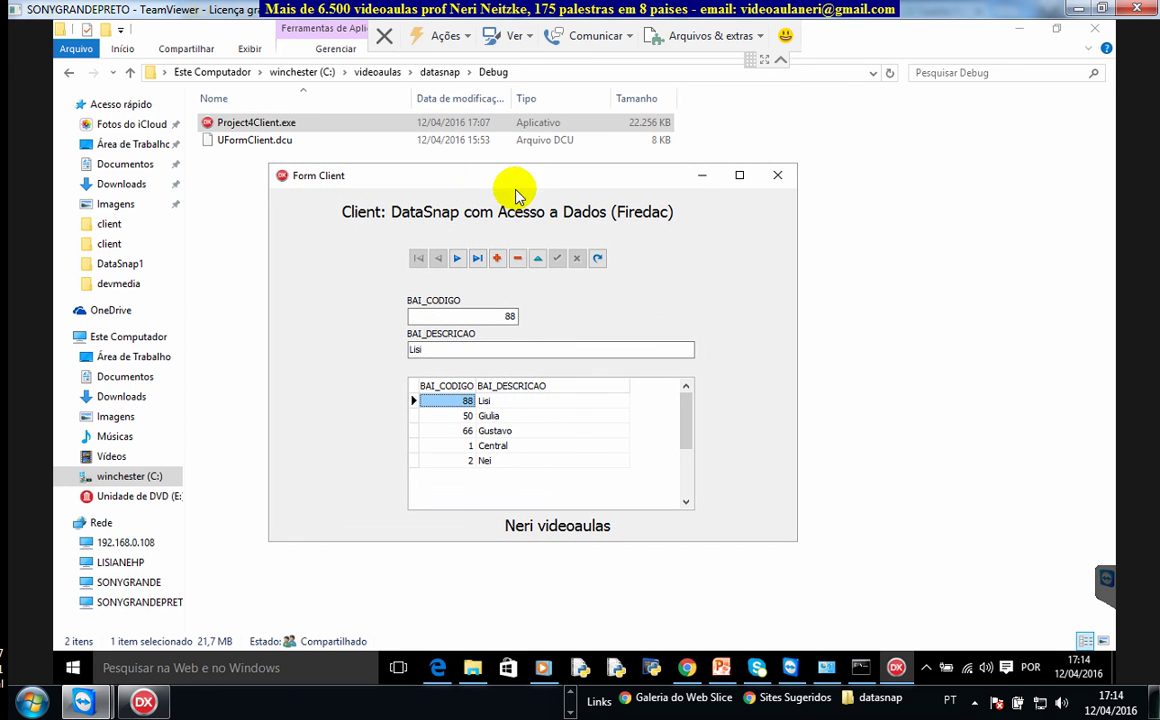